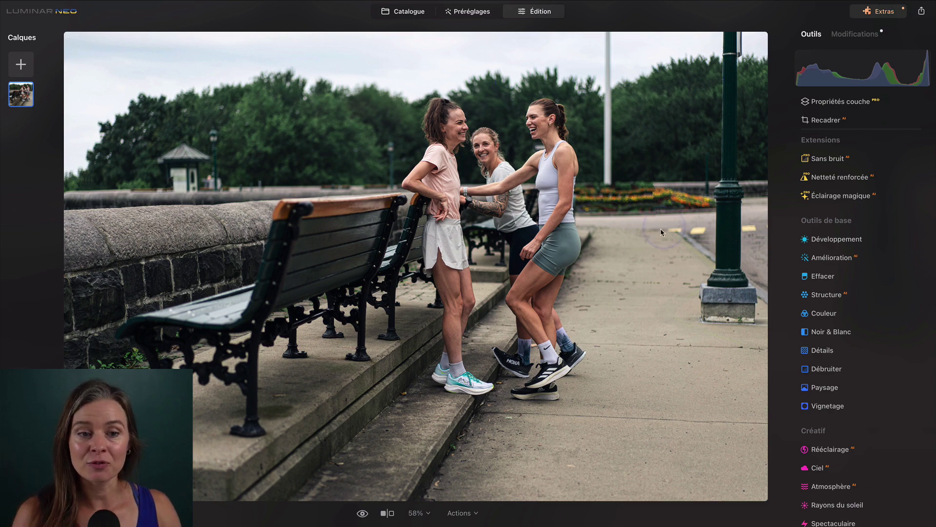
# Compare the photo with and without its existing Effacer edit, and reset that edit.
pyautogui.click(362, 513)
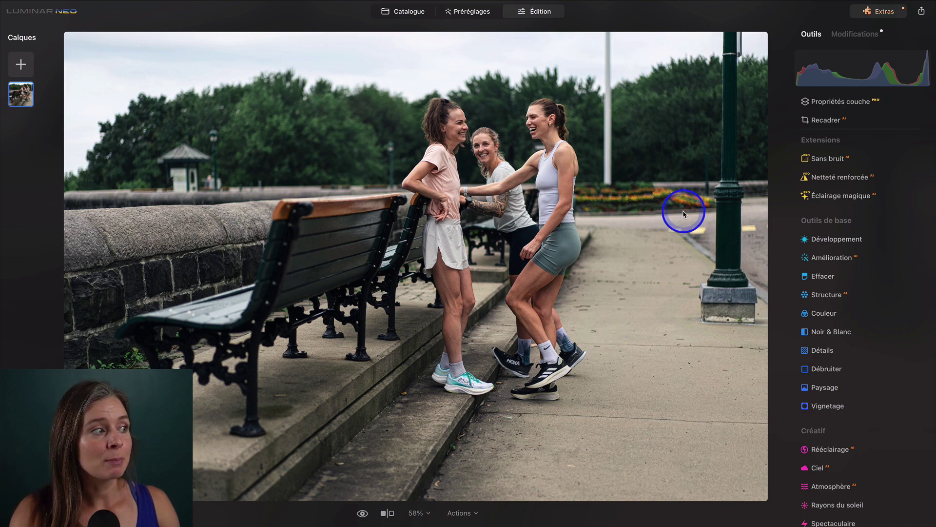
pyautogui.click(852, 35)
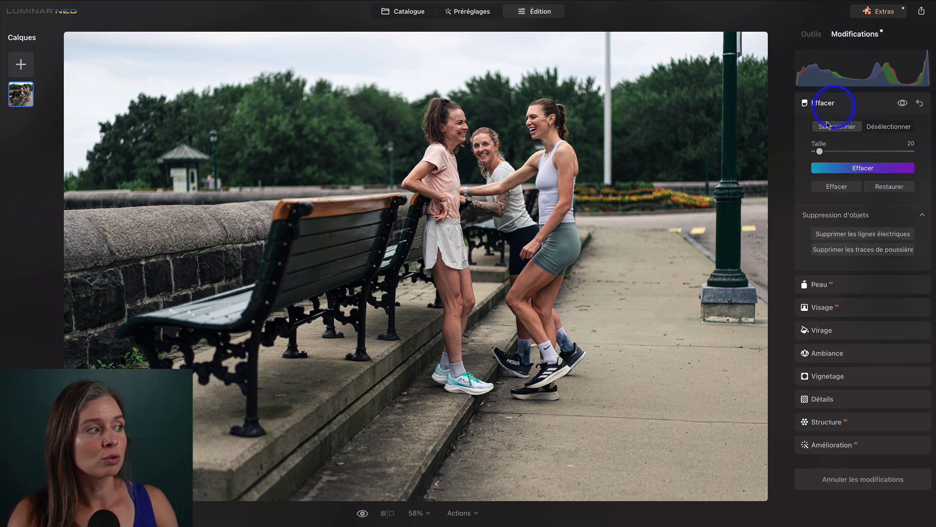
pyautogui.click(903, 103)
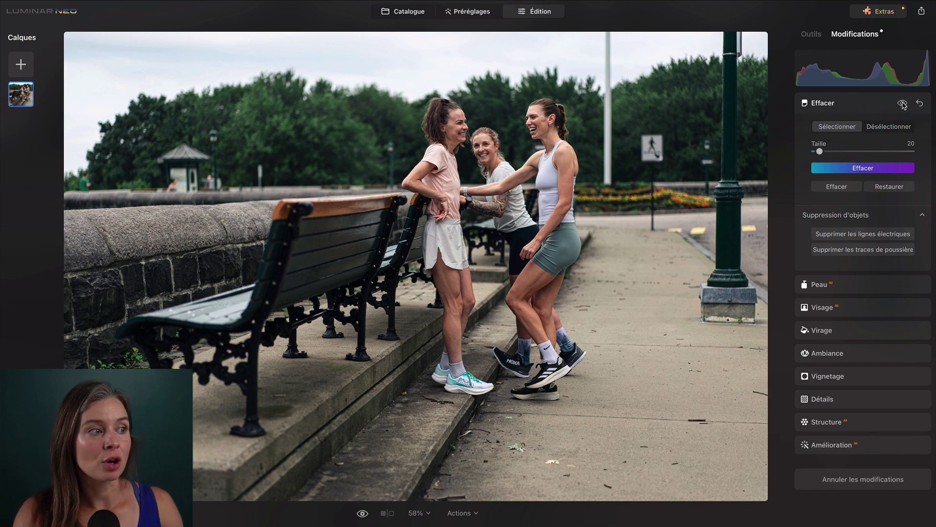
pyautogui.click(903, 103)
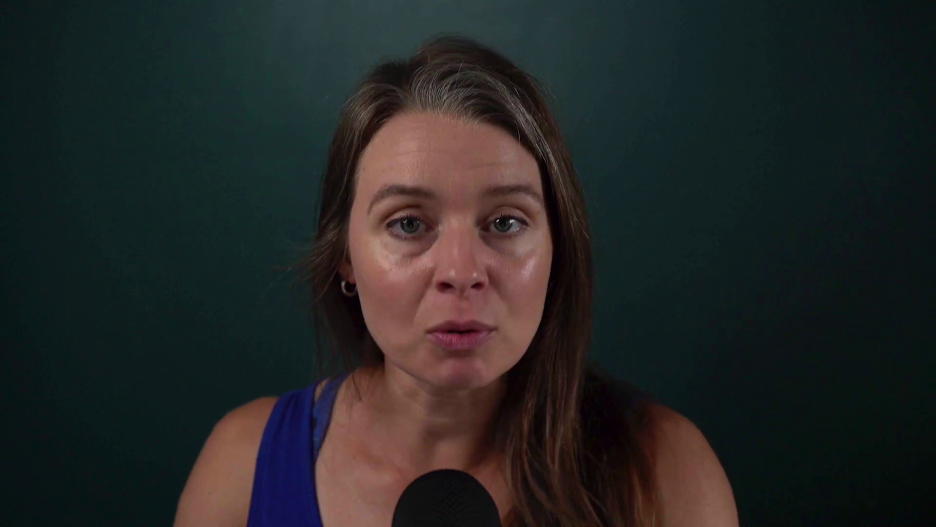
pyautogui.click(921, 104)
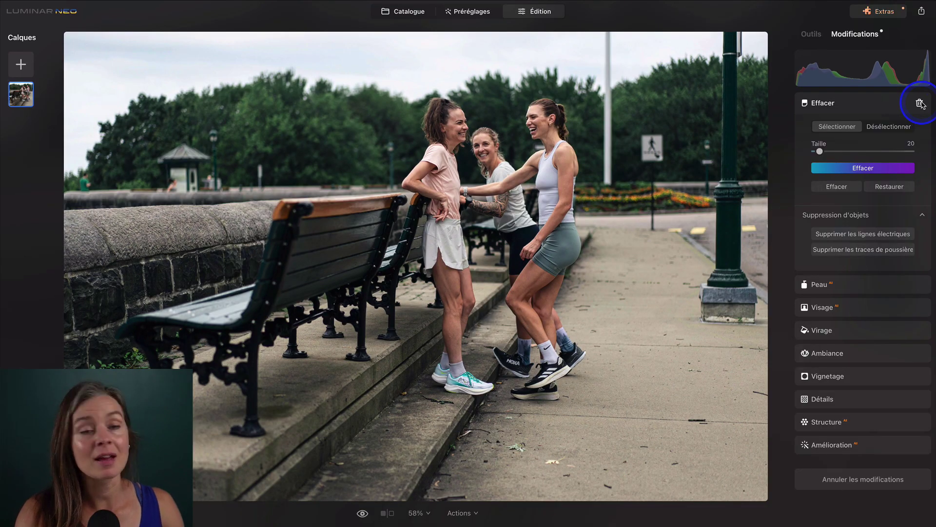
# Open the Effacer tool and set its selection brush size to 26.
pyautogui.click(809, 34)
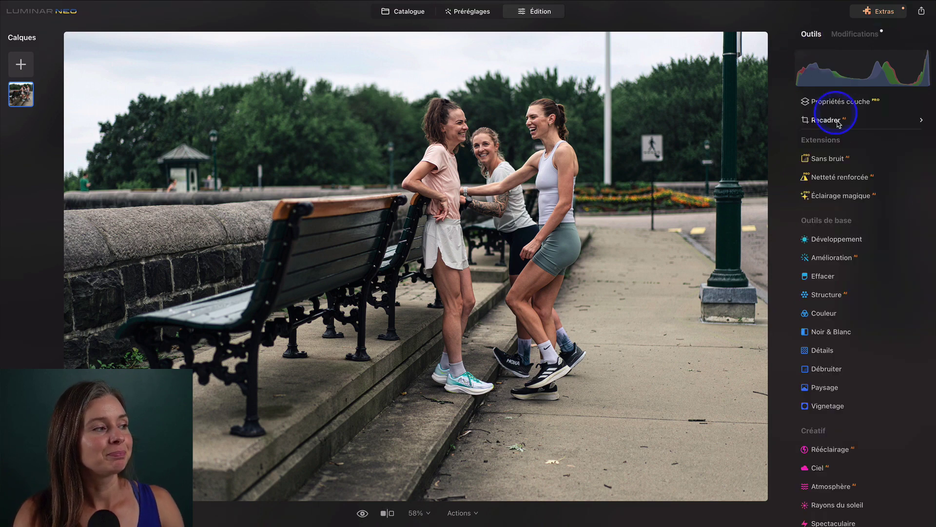
pyautogui.click(828, 277)
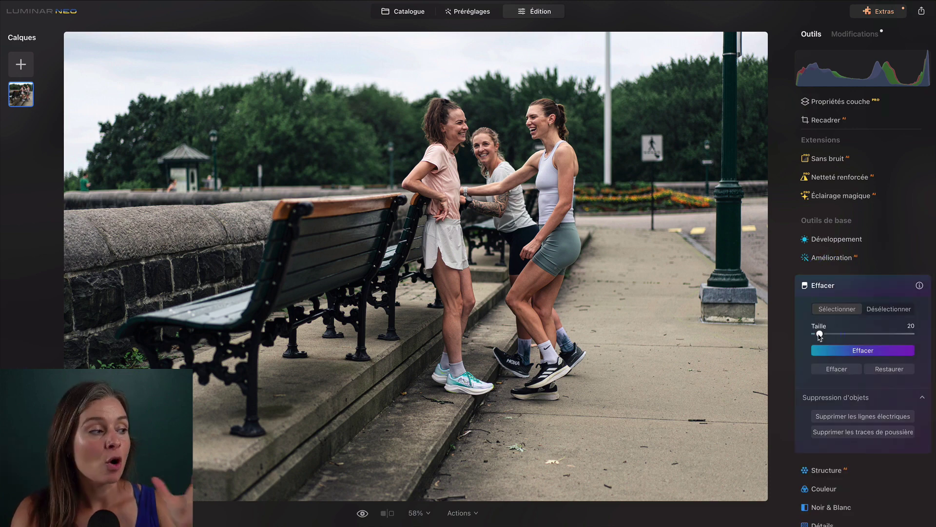
pyautogui.moveTo(820, 334); pyautogui.dragTo(899, 334)
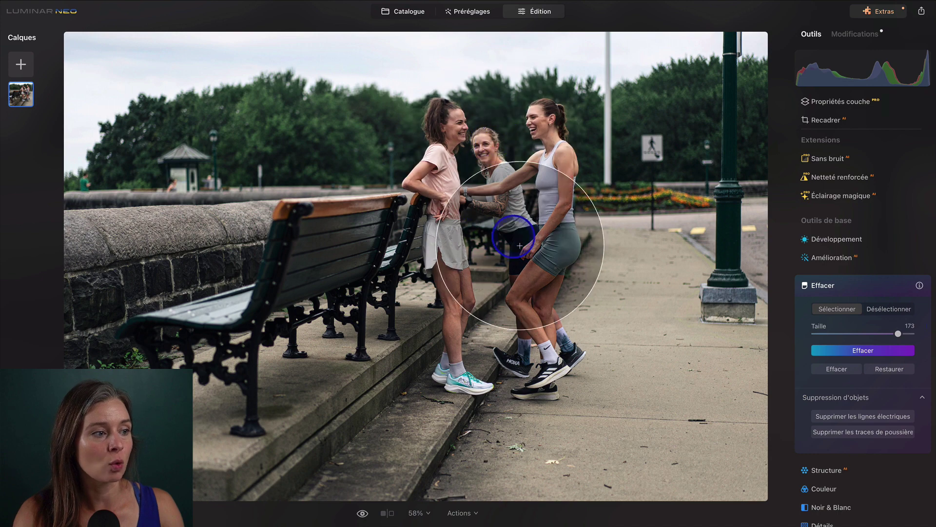
pyautogui.moveTo(897, 335); pyautogui.dragTo(818, 334)
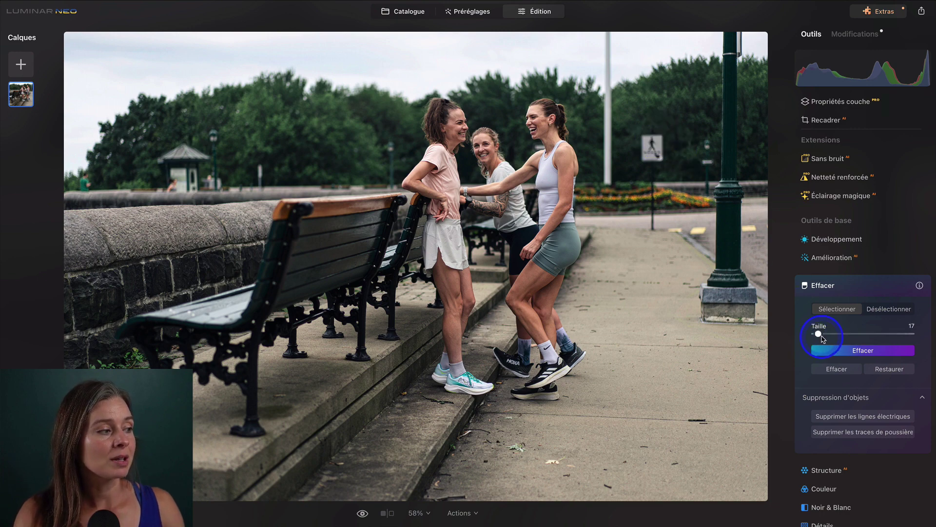
pyautogui.moveTo(819, 334); pyautogui.dragTo(823, 335)
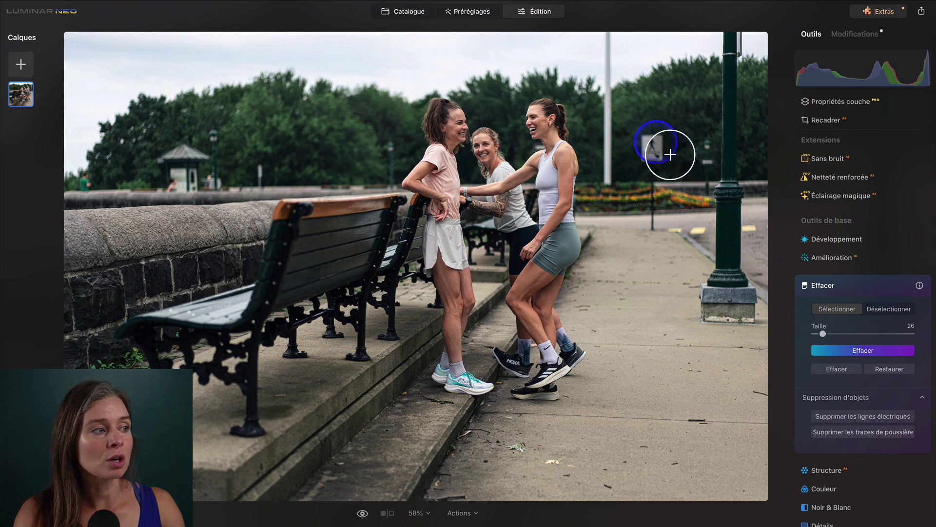
# Mask the pedestrian sign for erasing, and cover its pole with the brush size reduced to 17.
pyautogui.moveTo(665, 168)
pyautogui.mouseDown()
pyautogui.moveTo(673, 159)
pyautogui.moveTo(660, 171)
pyautogui.mouseUp()
pyautogui.click(823, 335)
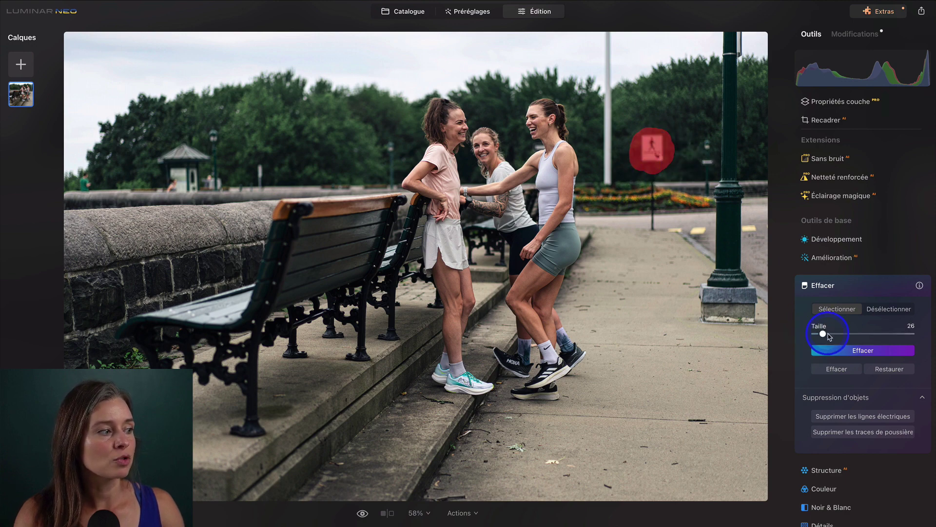
pyautogui.moveTo(823, 335); pyautogui.dragTo(819, 334)
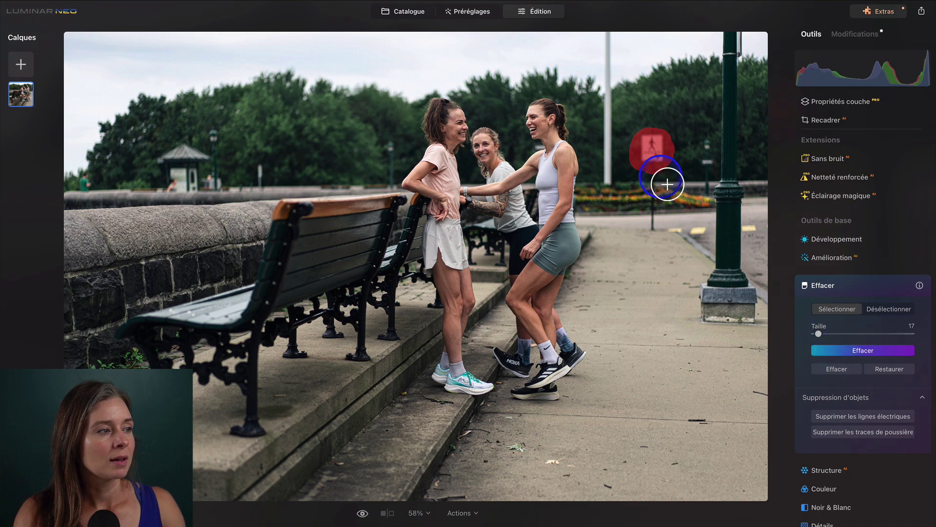
pyautogui.moveTo(662, 184); pyautogui.dragTo(657, 230)
# Mask the dark pavement mark, the small background posts and the distant people by the wall, and erase all masked areas.
pyautogui.moveTo(683, 421); pyautogui.dragTo(709, 421)
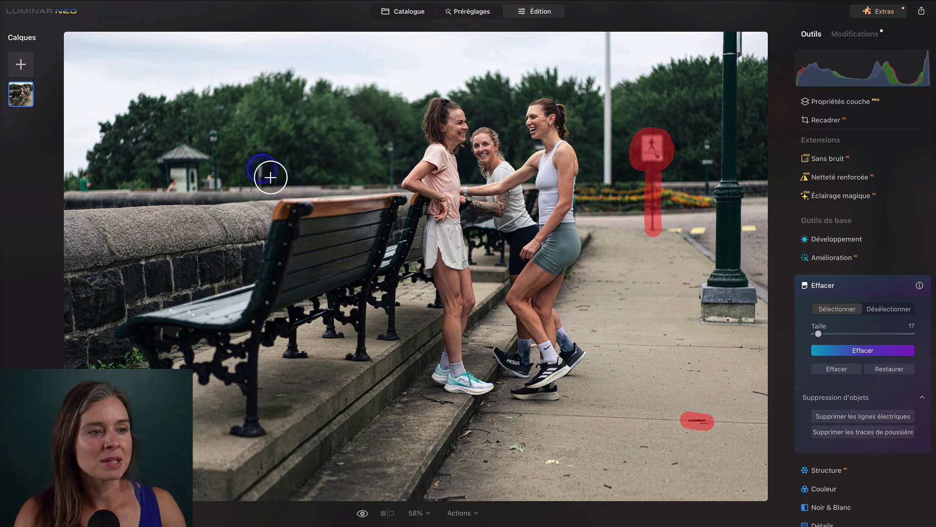
pyautogui.moveTo(271, 177); pyautogui.dragTo(272, 186)
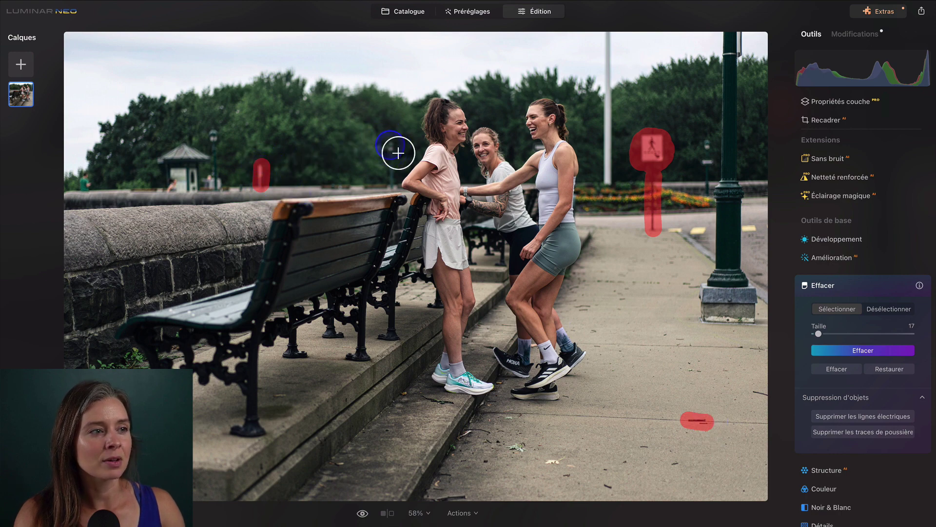
pyautogui.moveTo(399, 162); pyautogui.dragTo(399, 154)
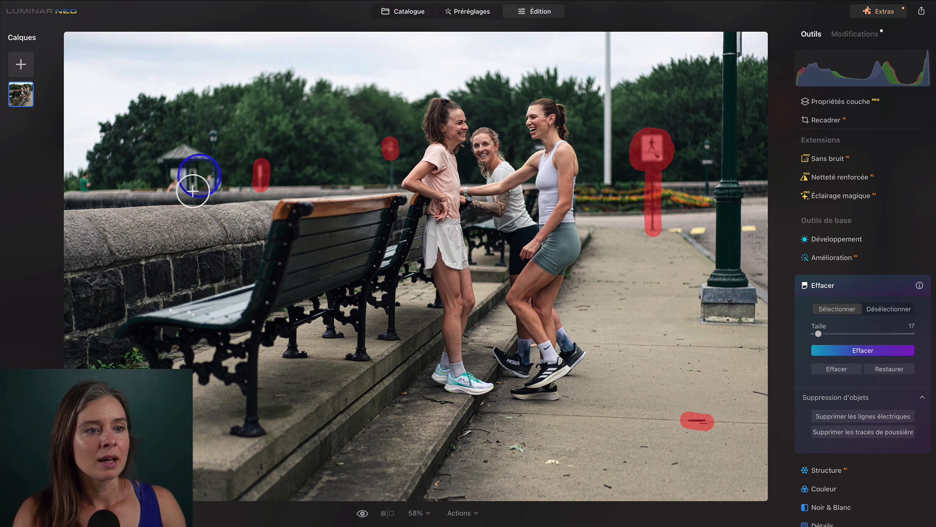
pyautogui.moveTo(181, 190); pyautogui.dragTo(180, 196)
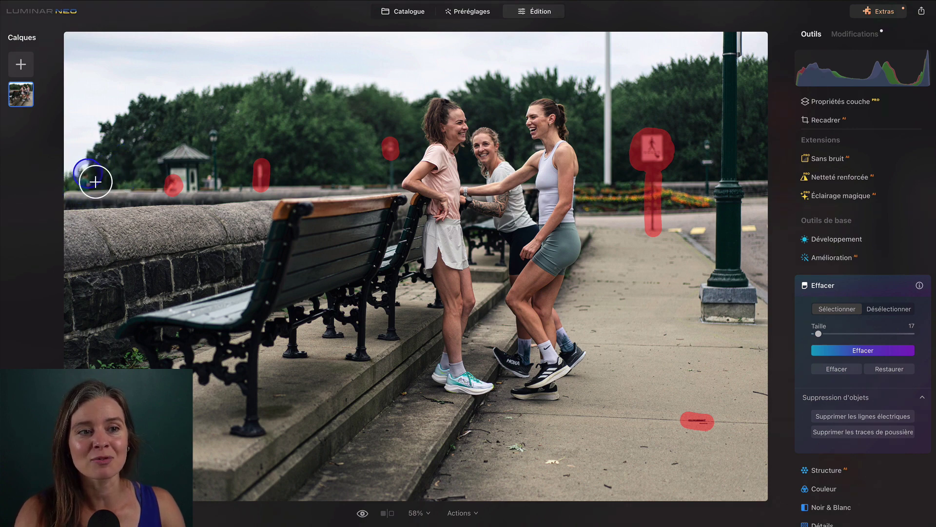
pyautogui.moveTo(95, 182)
pyautogui.mouseDown()
pyautogui.moveTo(88, 184)
pyautogui.moveTo(94, 195)
pyautogui.mouseUp()
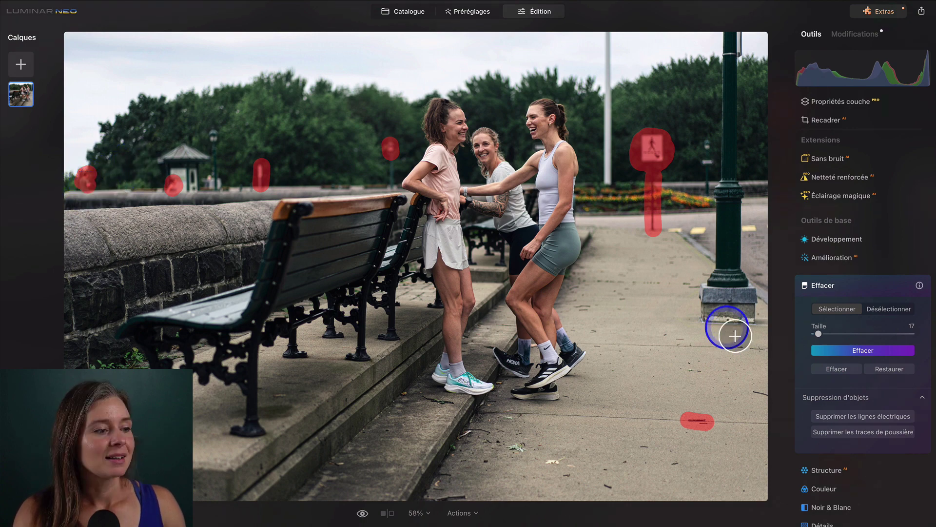
pyautogui.click(854, 351)
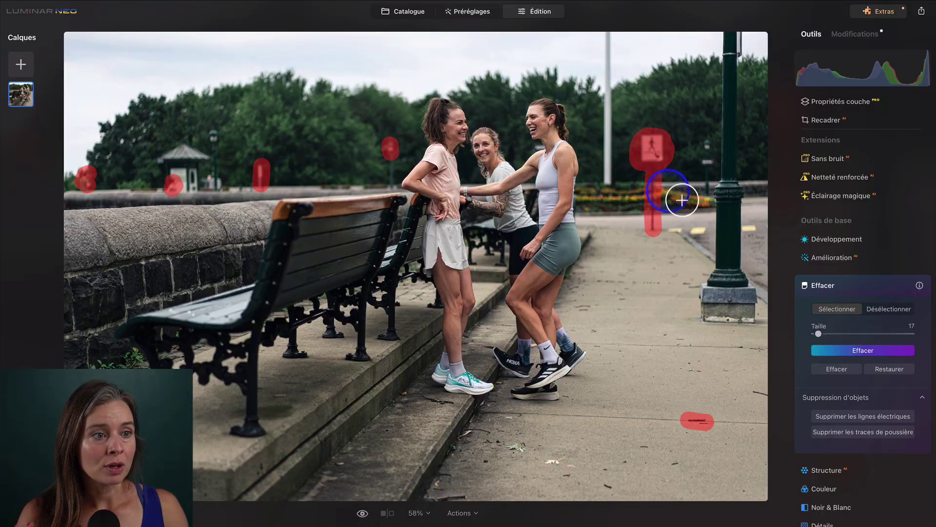
pyautogui.click(825, 350)
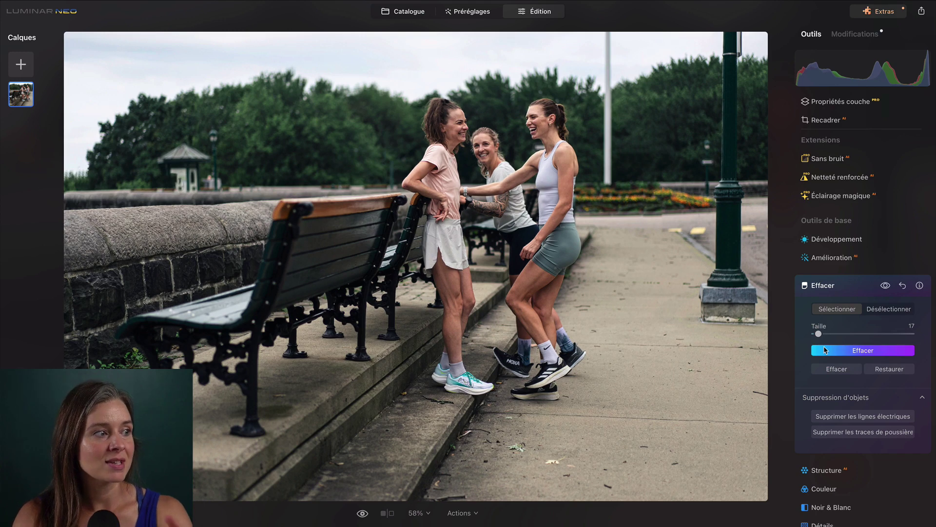
# Compare the photo before and after the object removal.
pyautogui.click(885, 287)
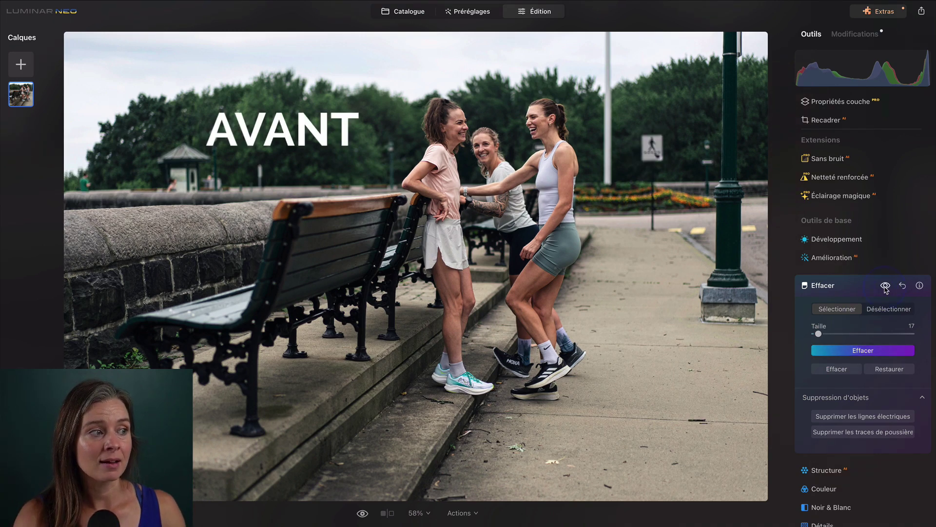
pyautogui.click(886, 287)
pyautogui.click(885, 286)
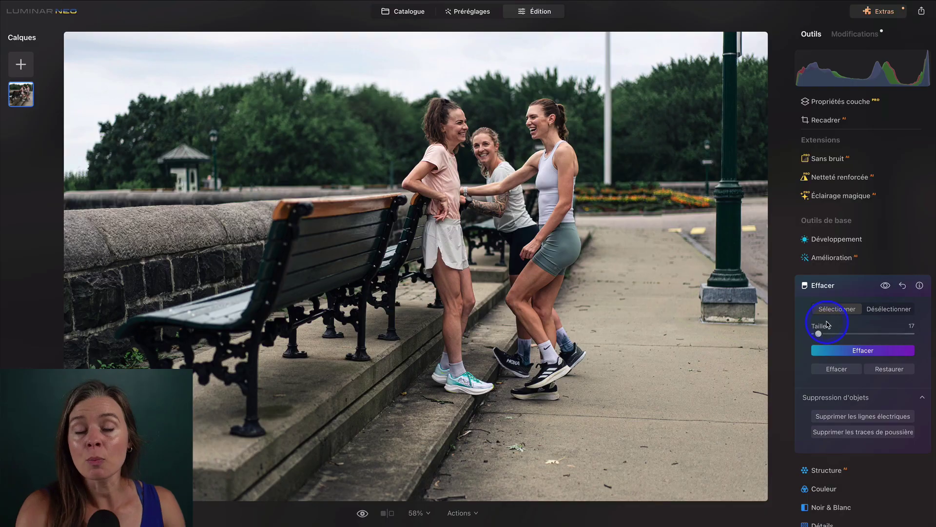
# With brush size 18, mask and erase the leftover spots in the flower bed and at the edge of the treeline, and check the comparison.
pyautogui.moveTo(819, 335); pyautogui.dragTo(819, 335)
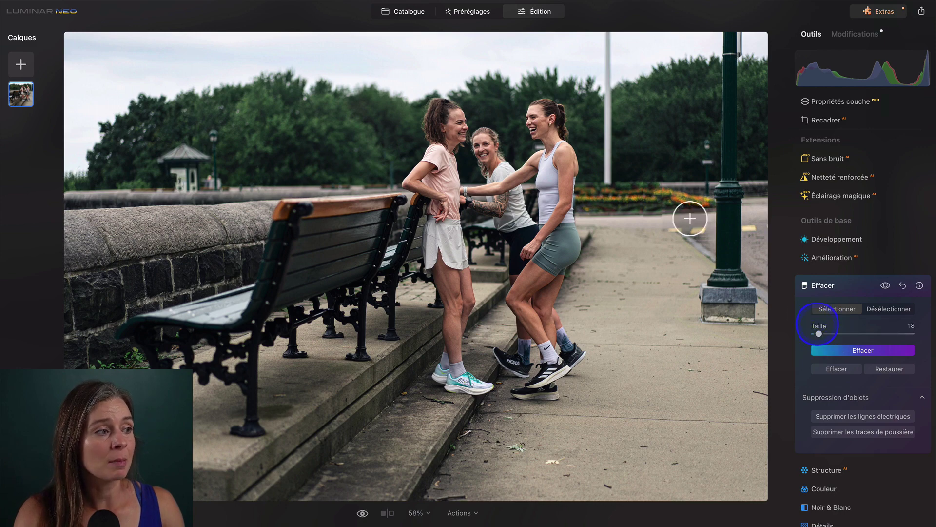
pyautogui.click(656, 210)
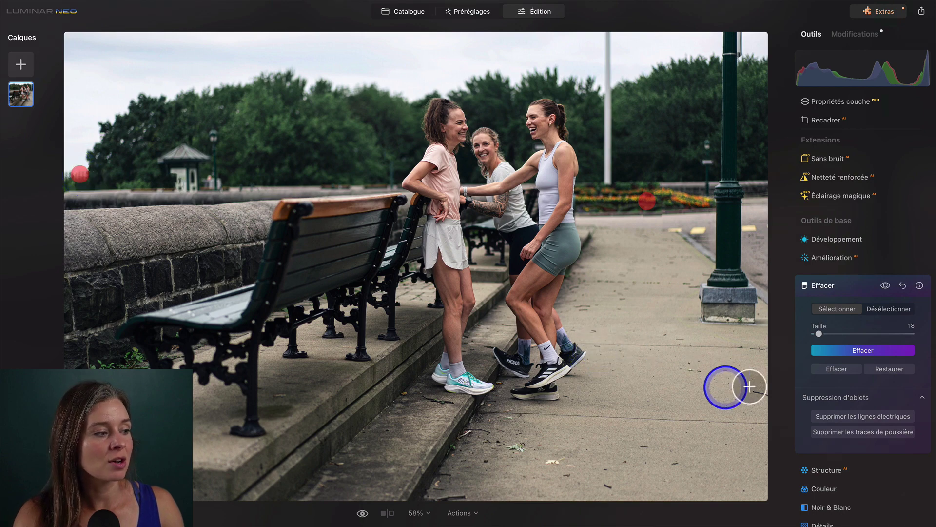
pyautogui.click(849, 349)
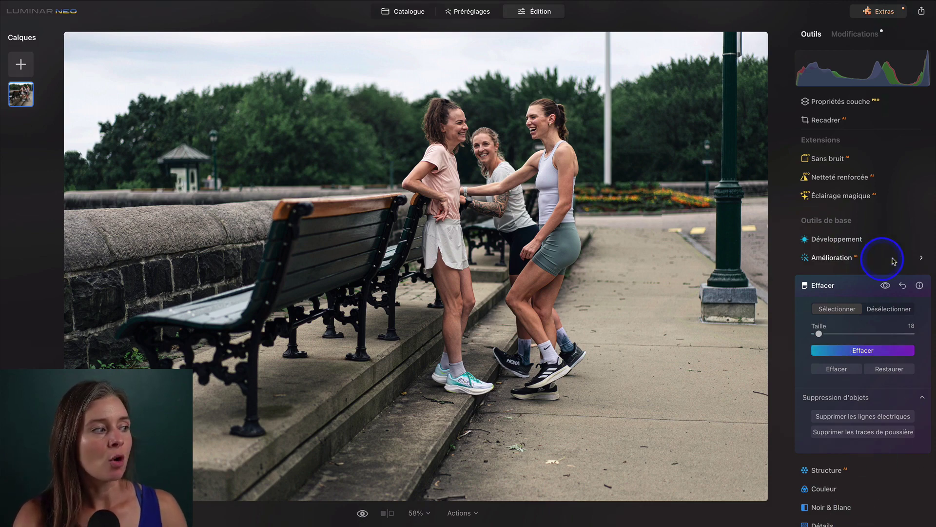
pyautogui.click(886, 286)
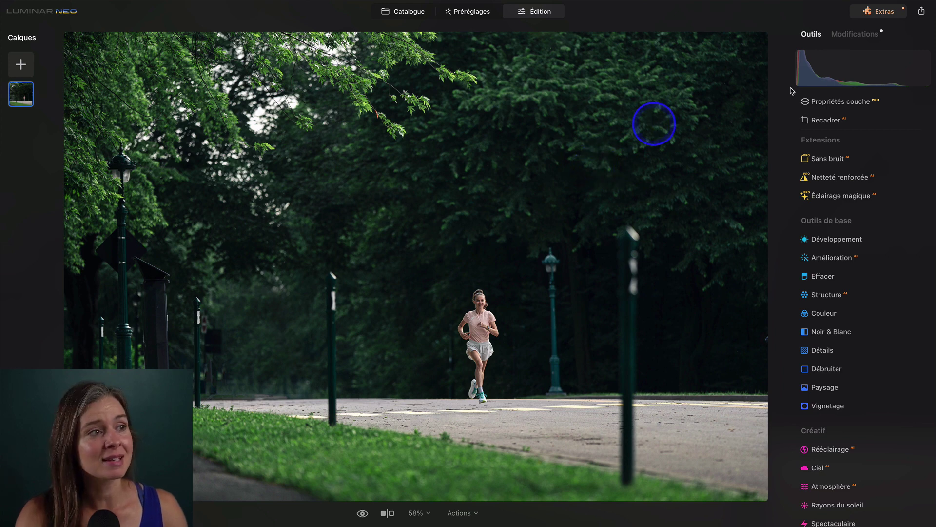
# Reset the existing Cloner and Effacer edits on the jogger photo.
pyautogui.click(852, 35)
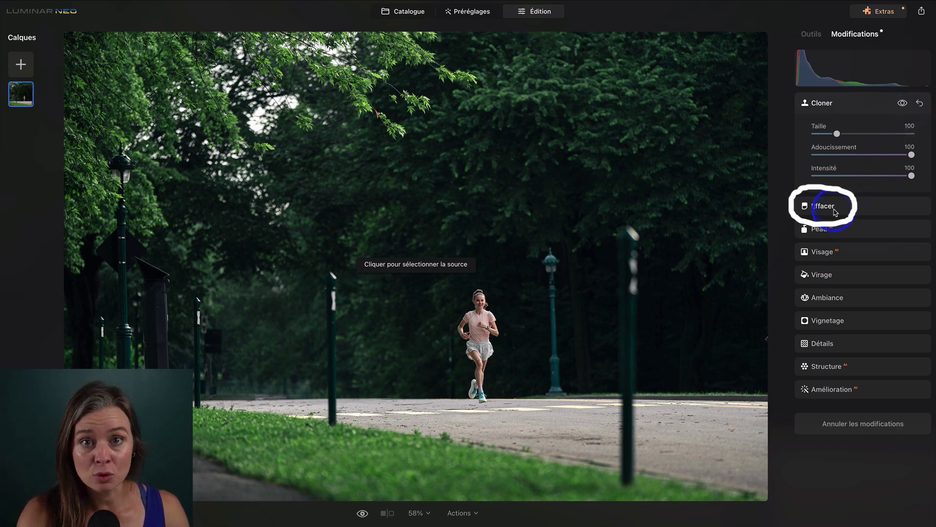
pyautogui.click(902, 104)
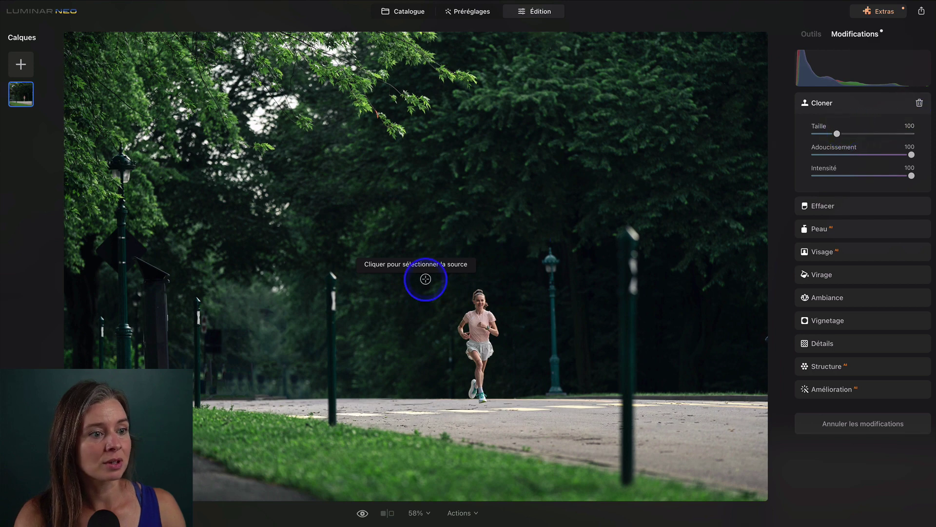
pyautogui.click(851, 103)
pyautogui.click(849, 126)
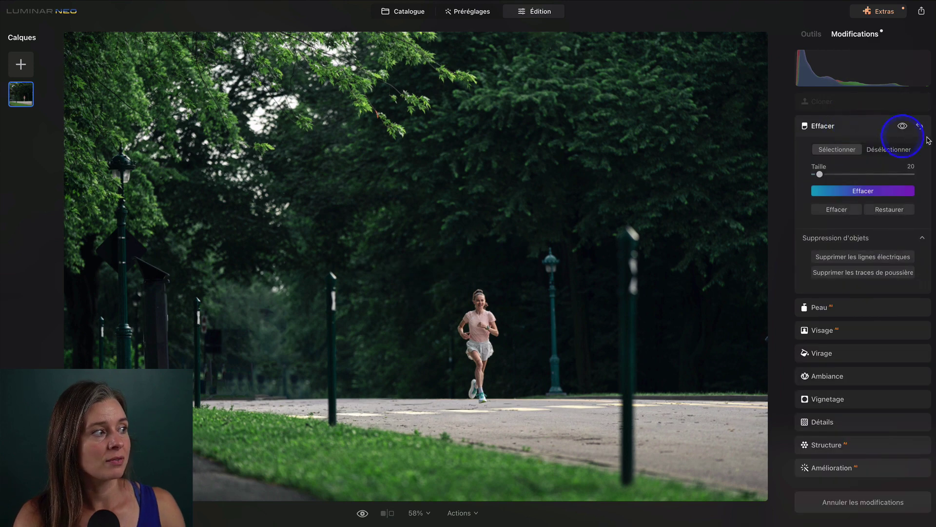
pyautogui.click(920, 126)
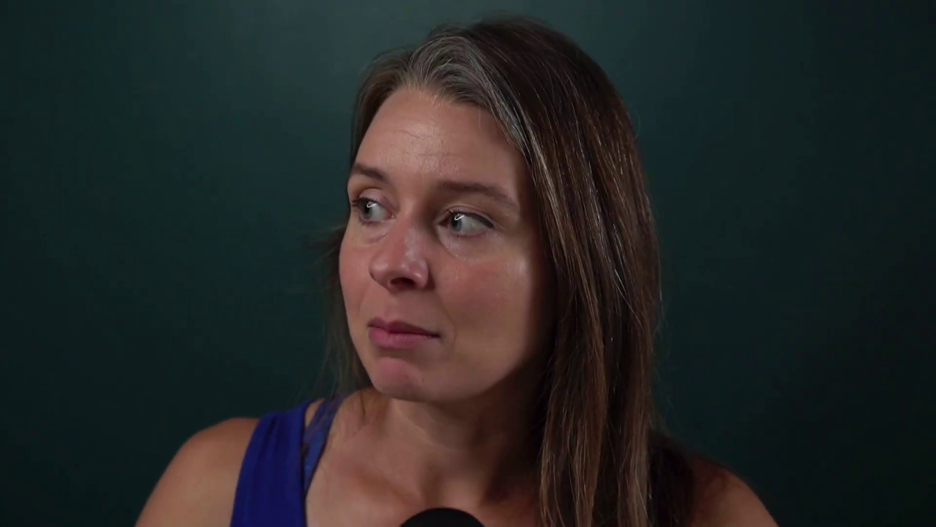
# With the Effacer tool at brush size 32, mask the floodlight heads in the trees behind the posts.
pyautogui.scroll(2, 854, 303)
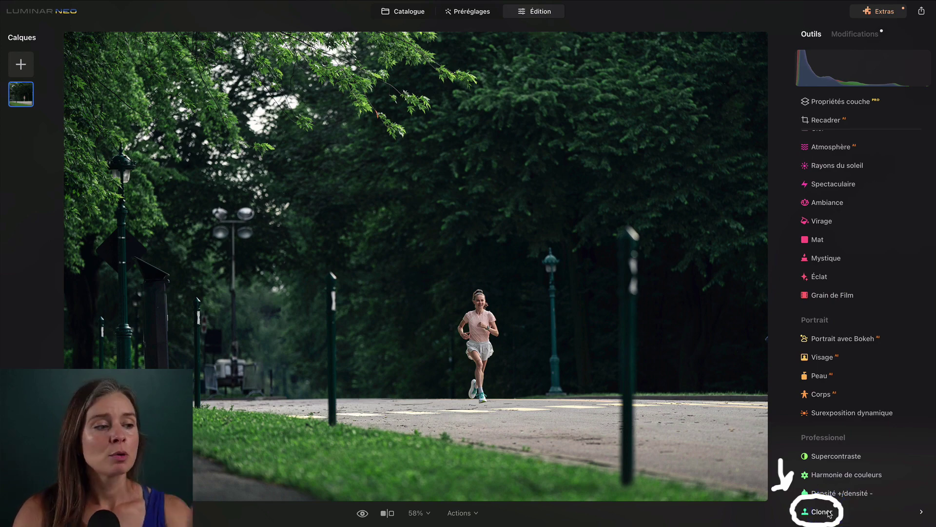
pyautogui.scroll(10, 863, 410)
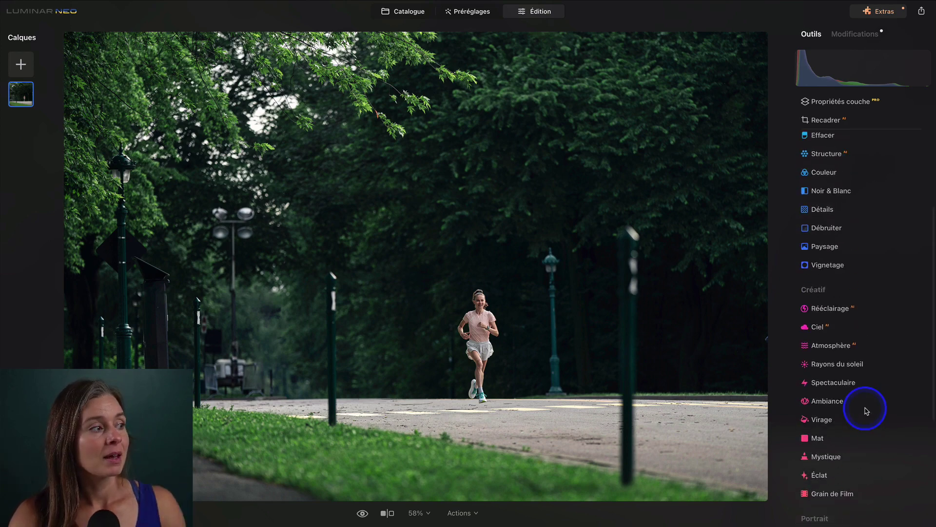
pyautogui.click(827, 231)
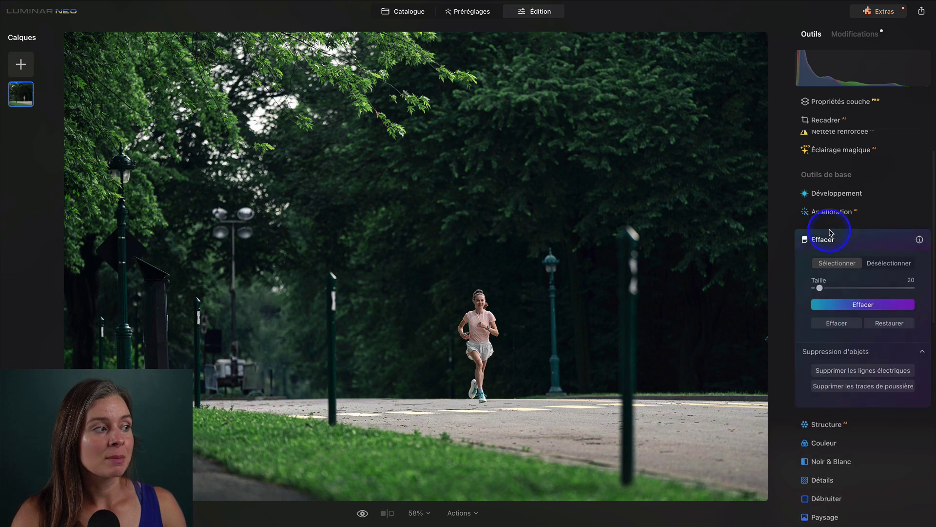
pyautogui.moveTo(820, 289); pyautogui.dragTo(825, 289)
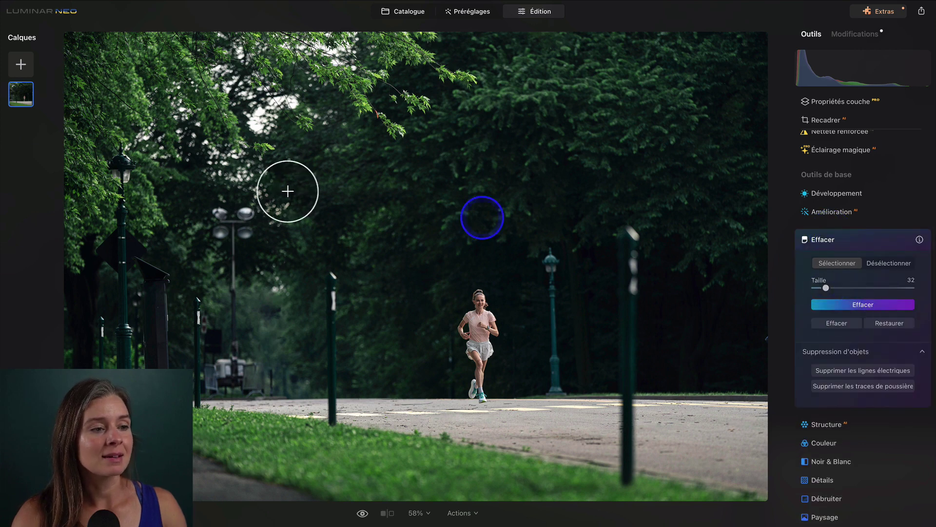
pyautogui.moveTo(228, 229)
pyautogui.mouseDown()
pyautogui.moveTo(255, 224)
pyautogui.moveTo(262, 247)
pyautogui.moveTo(236, 247)
pyautogui.mouseUp()
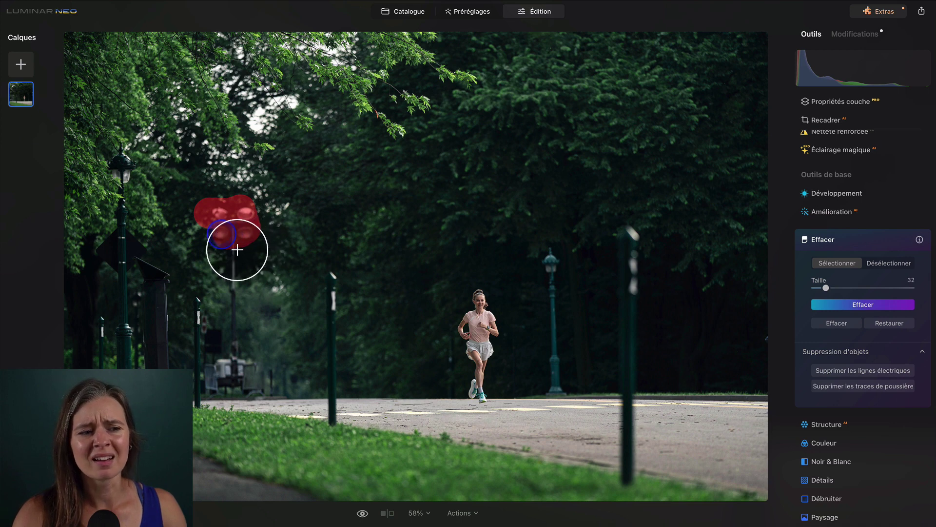
# Reduce the brush size to 12 and mask the floodlight's thin pole down to its base.
pyautogui.moveTo(826, 289); pyautogui.dragTo(821, 288)
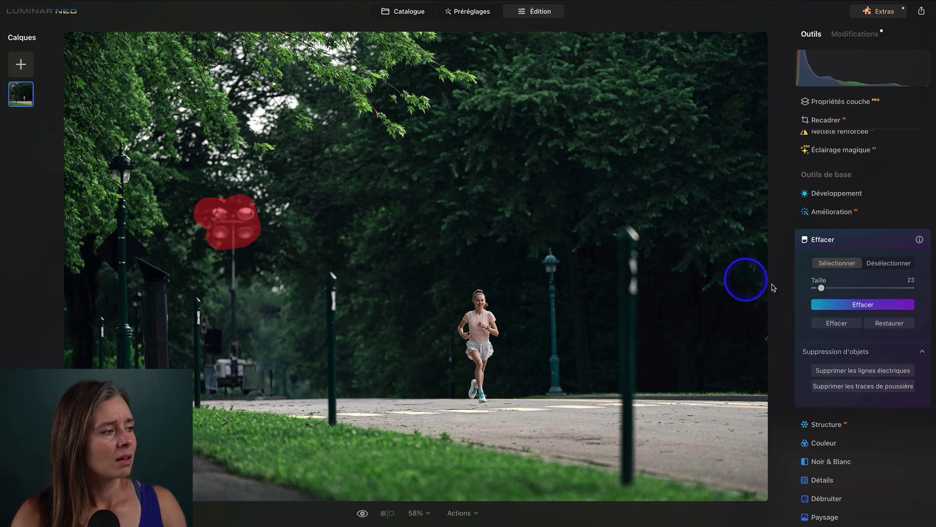
pyautogui.moveTo(821, 288); pyautogui.dragTo(817, 288)
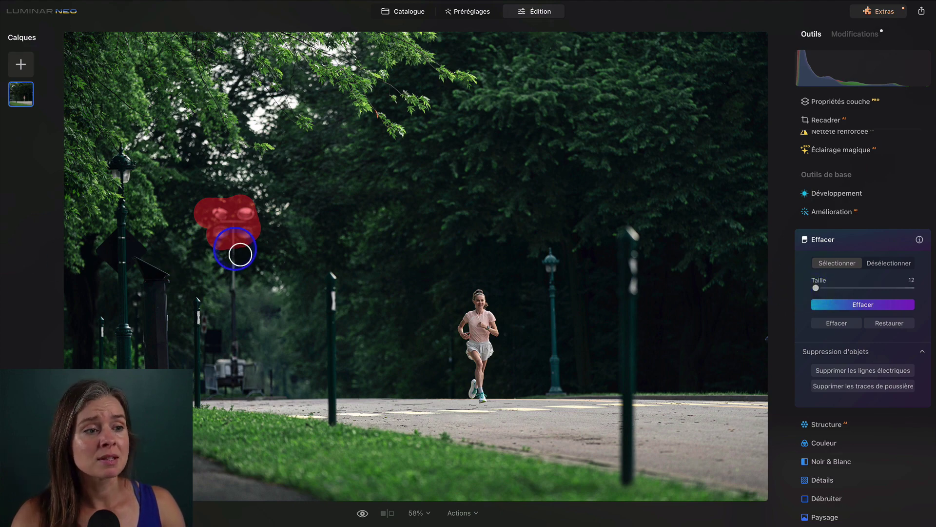
pyautogui.moveTo(239, 283); pyautogui.dragTo(239, 296)
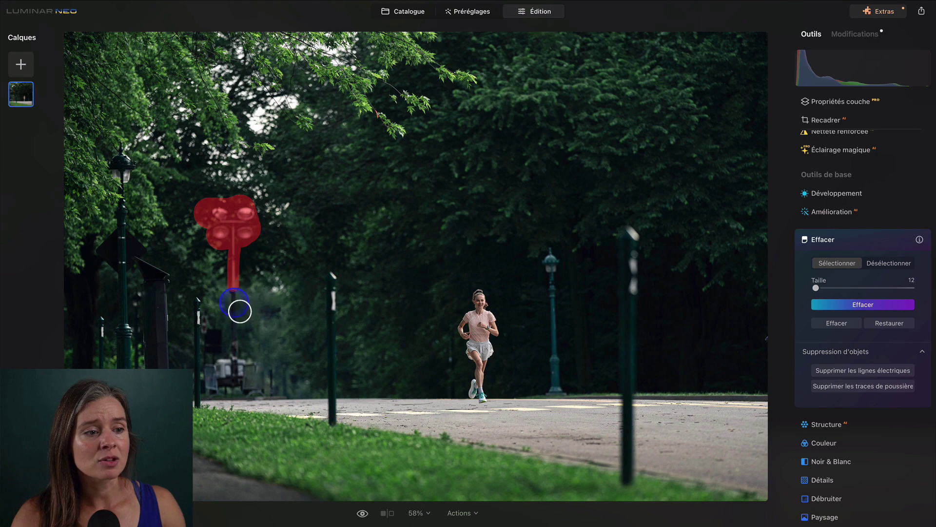
pyautogui.moveTo(239, 332); pyautogui.dragTo(239, 367)
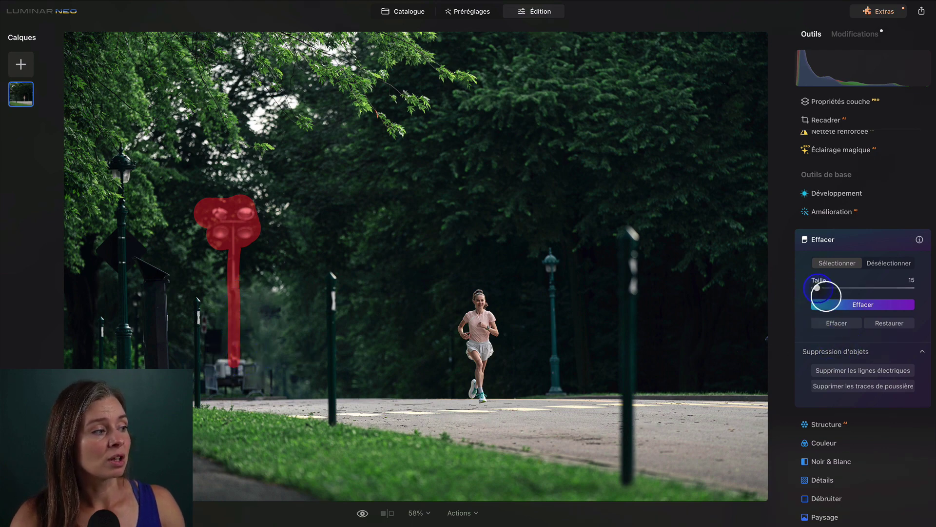
# With brush size 23, mask the floodlight's base, erase all masked areas and compare the photo before and after.
pyautogui.moveTo(826, 296); pyautogui.dragTo(830, 296)
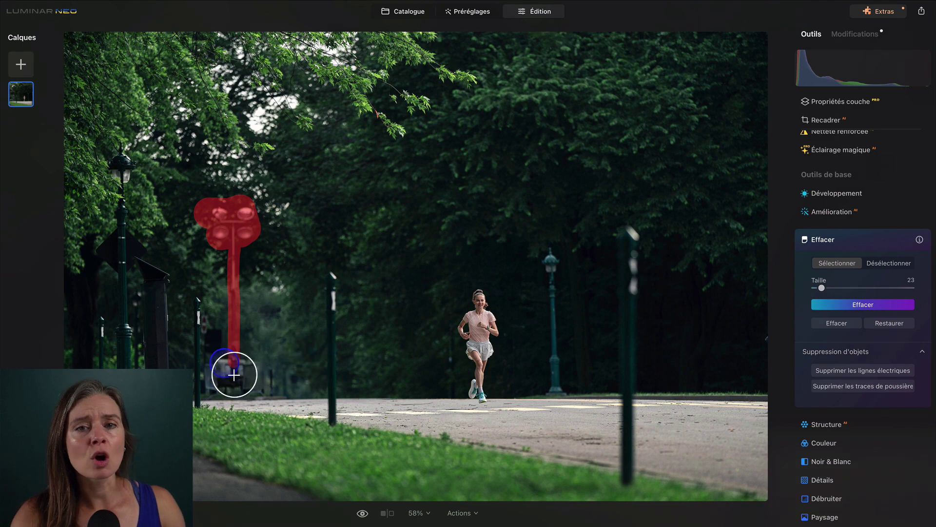
pyautogui.moveTo(234, 375)
pyautogui.mouseDown()
pyautogui.moveTo(233, 394)
pyautogui.moveTo(261, 374)
pyautogui.moveTo(255, 401)
pyautogui.moveTo(268, 389)
pyautogui.mouseUp()
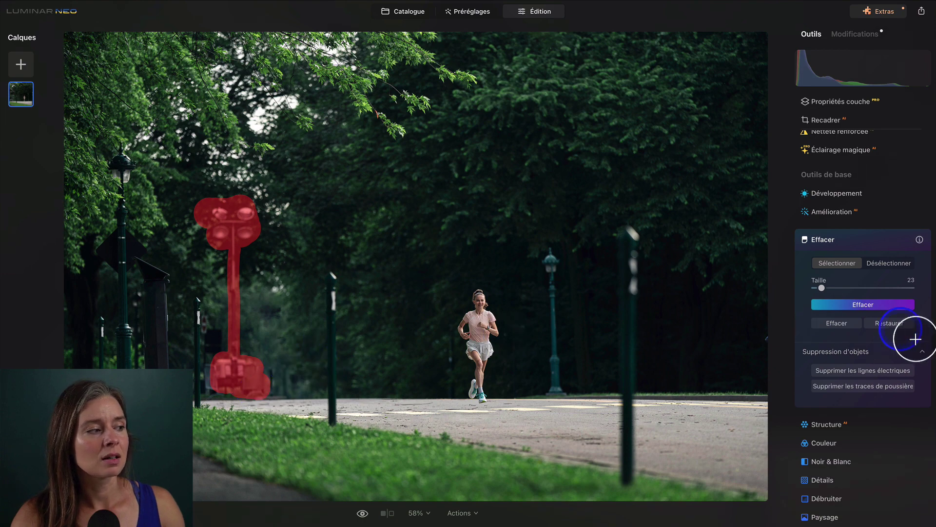
pyautogui.click(884, 306)
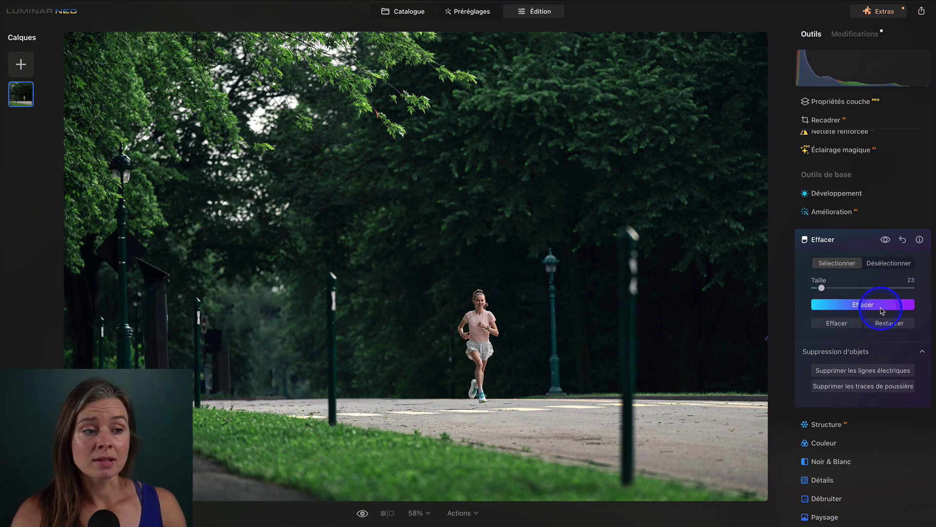
pyautogui.click(885, 312)
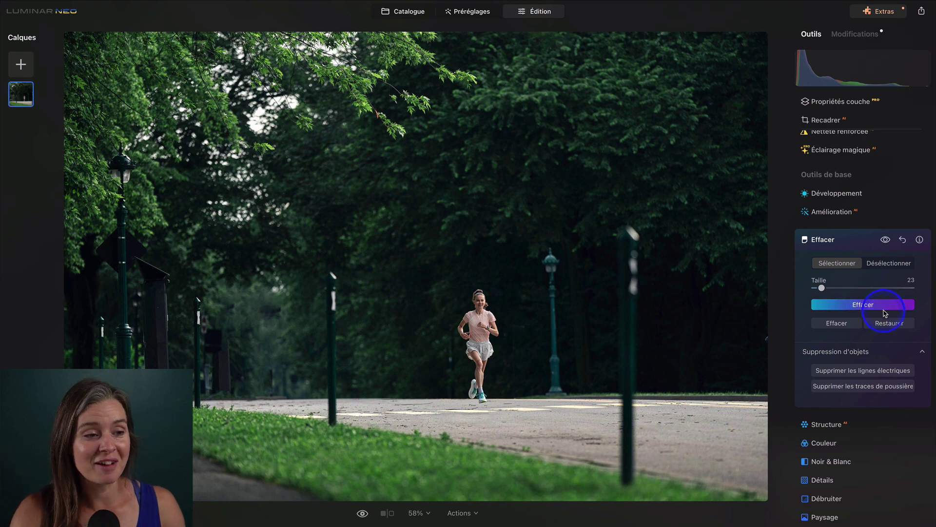
pyautogui.click(886, 241)
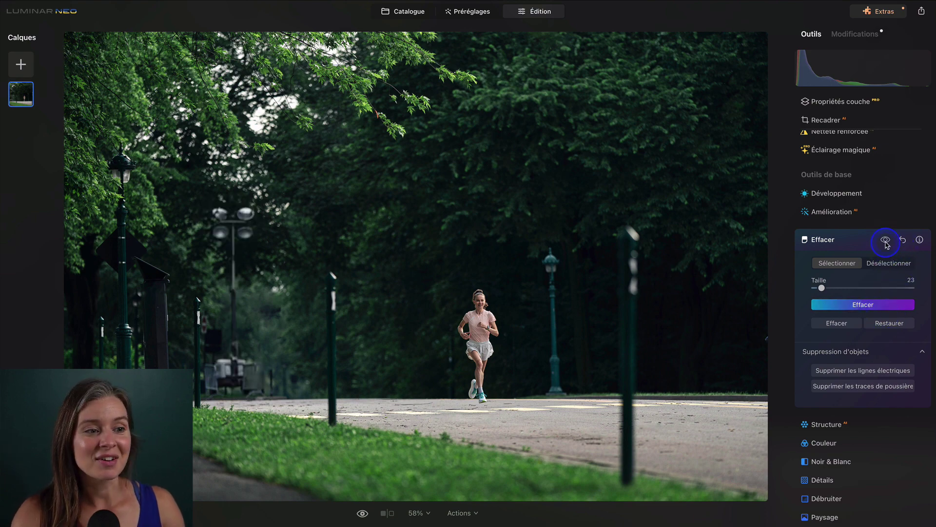
pyautogui.click(886, 241)
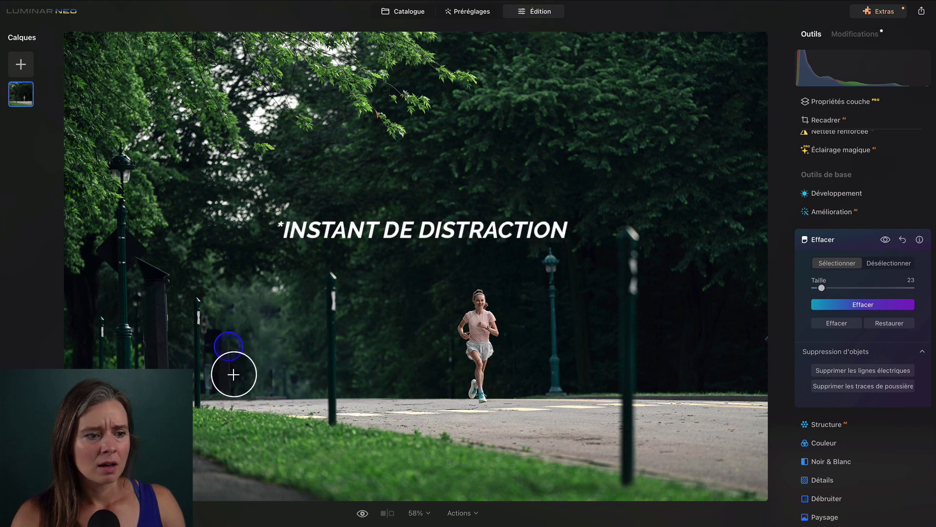
# Mask and erase the dark remnant left where the floodlight's base stood.
pyautogui.click(230, 375)
pyautogui.moveTo(239, 394); pyautogui.dragTo(240, 388)
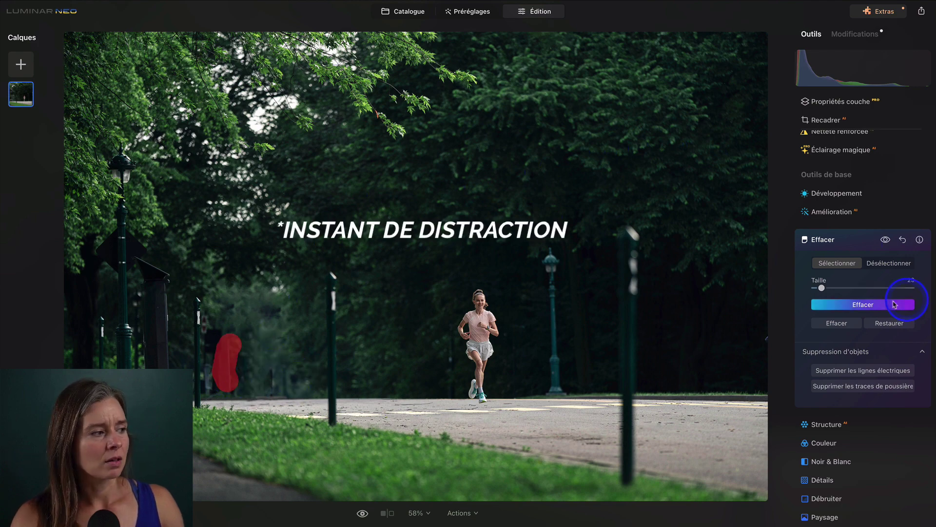
pyautogui.click(878, 305)
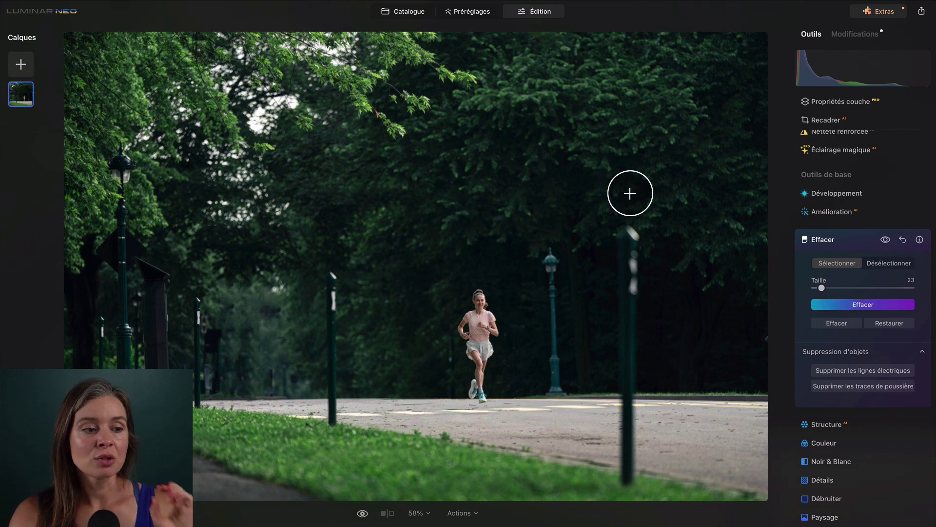
# Set up the Cloner tool with the dark foliage between the post and the runner as source, size 147 and intensity 59.
pyautogui.scroll(-10, 831, 332)
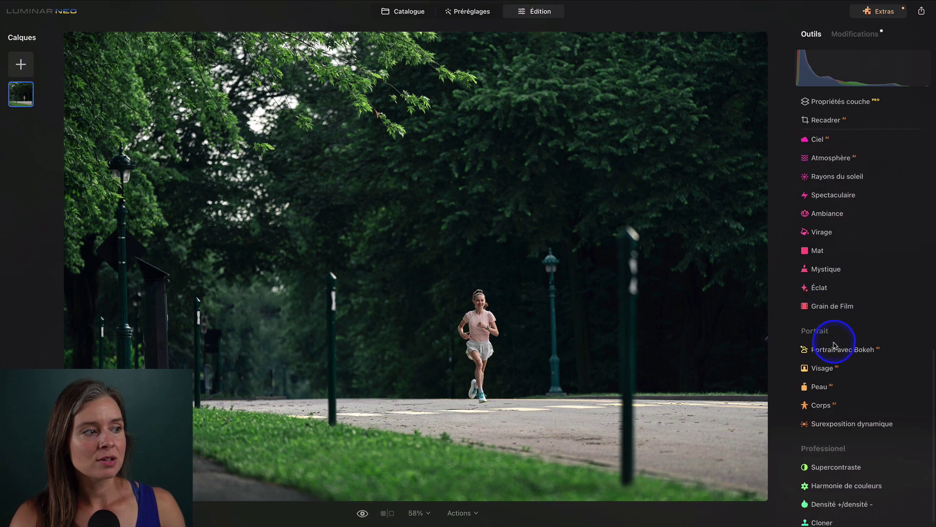
pyautogui.click(817, 512)
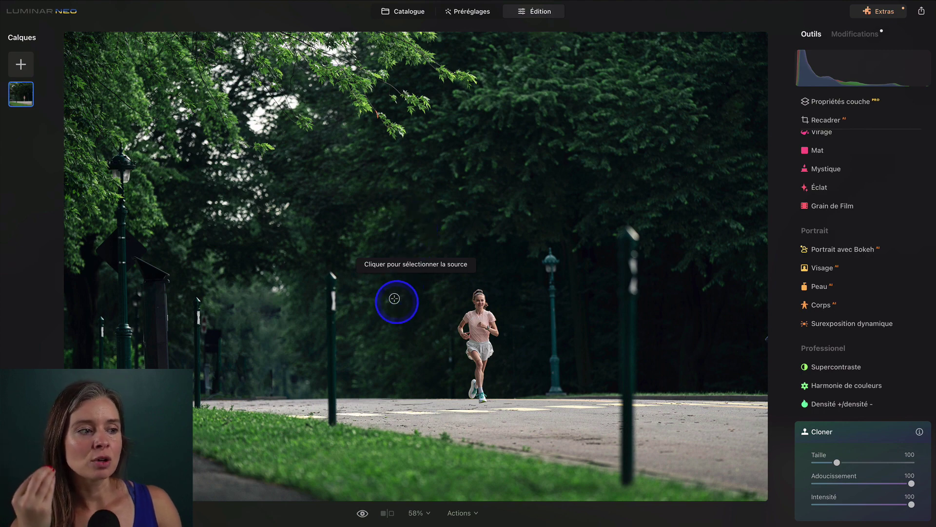
pyautogui.click(414, 232)
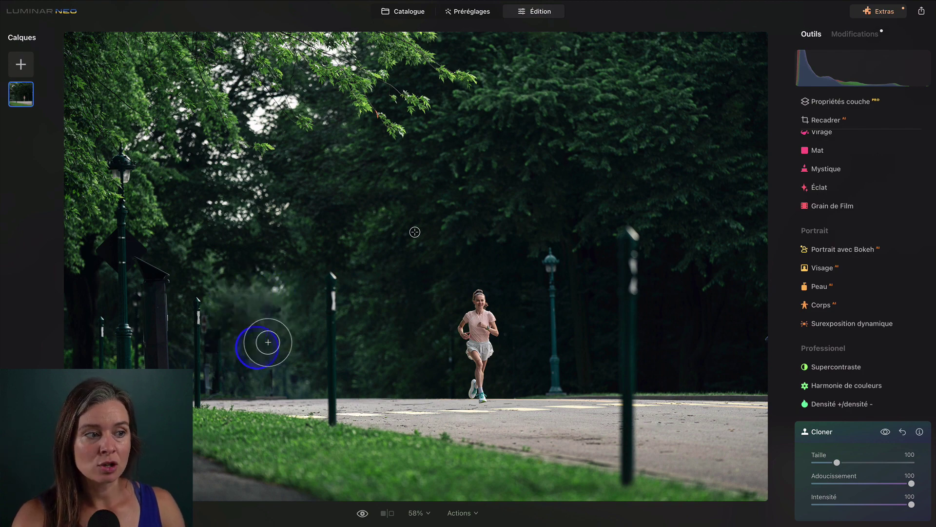
pyautogui.moveTo(837, 462); pyautogui.dragTo(849, 462)
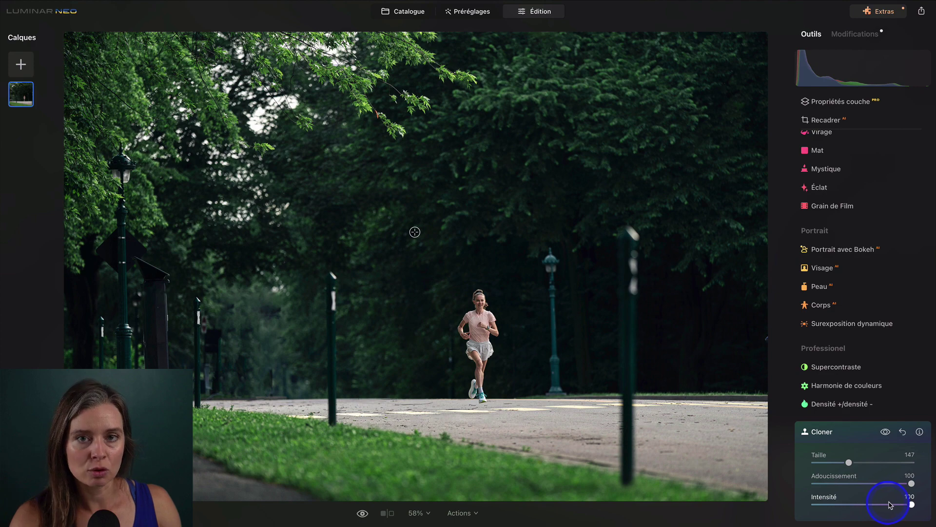
pyautogui.moveTo(911, 504); pyautogui.dragTo(869, 506)
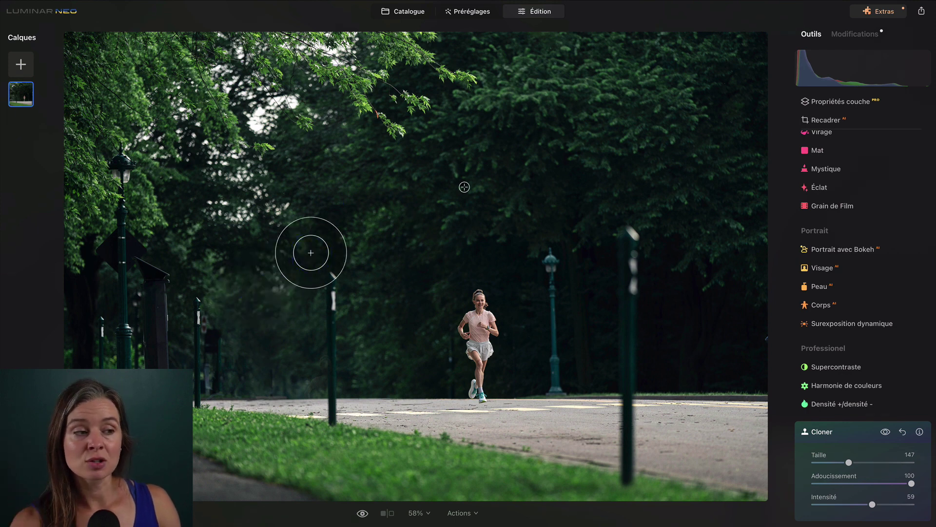
# Clone dark foliage over the blurry erased area between the two posts, resampling the source from the trees above the large foreground post.
pyautogui.moveTo(311, 253); pyautogui.dragTo(269, 300)
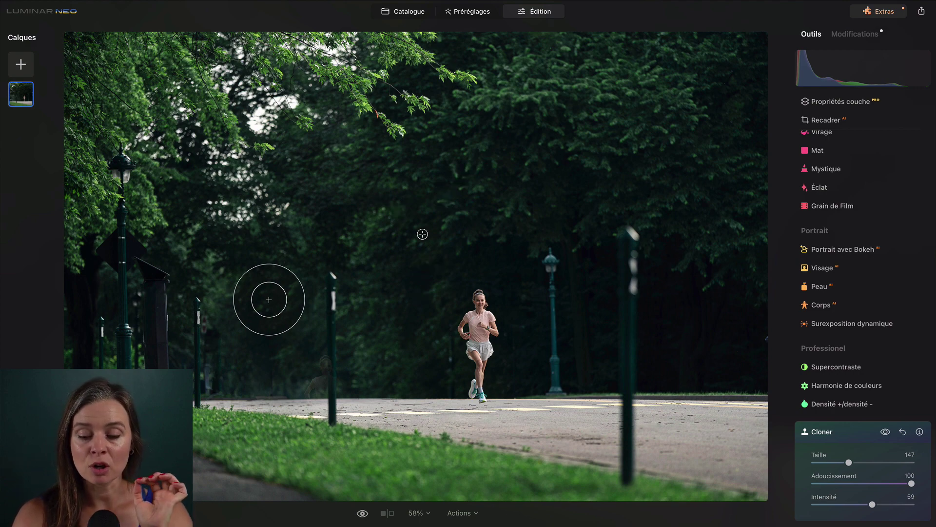
pyautogui.keyDown('alt'); pyautogui.click(269, 300); pyautogui.keyUp('alt')
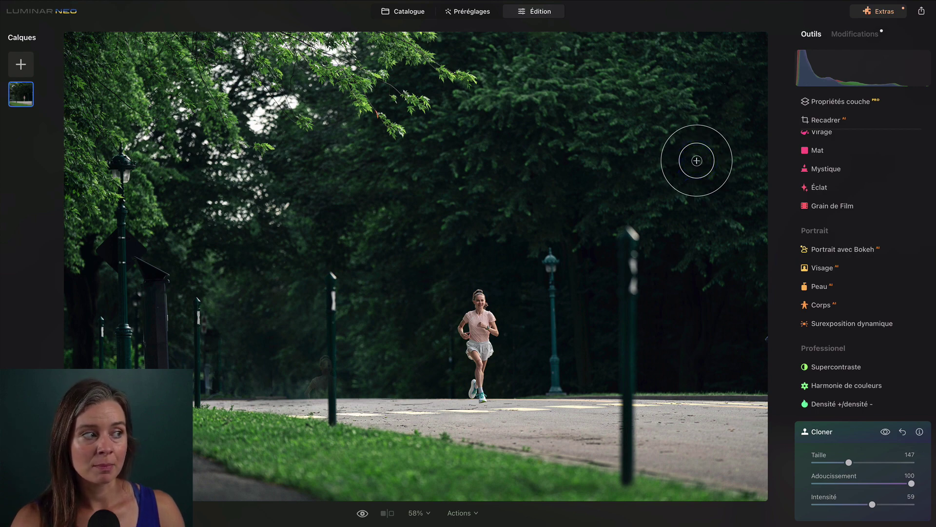
pyautogui.keyDown('alt'); pyautogui.click(697, 160); pyautogui.keyUp('alt')
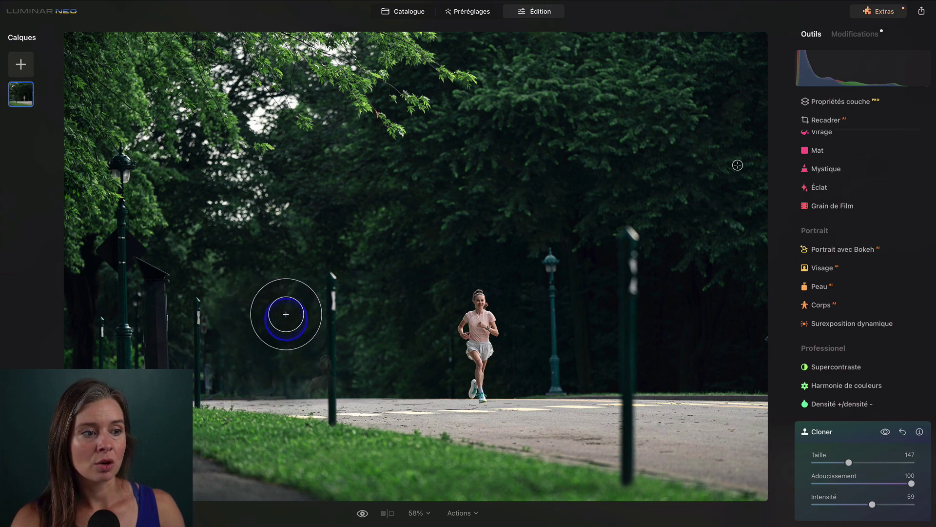
# Compare the photo with and without the cloning, and the original with the fully edited version.
pyautogui.click(886, 432)
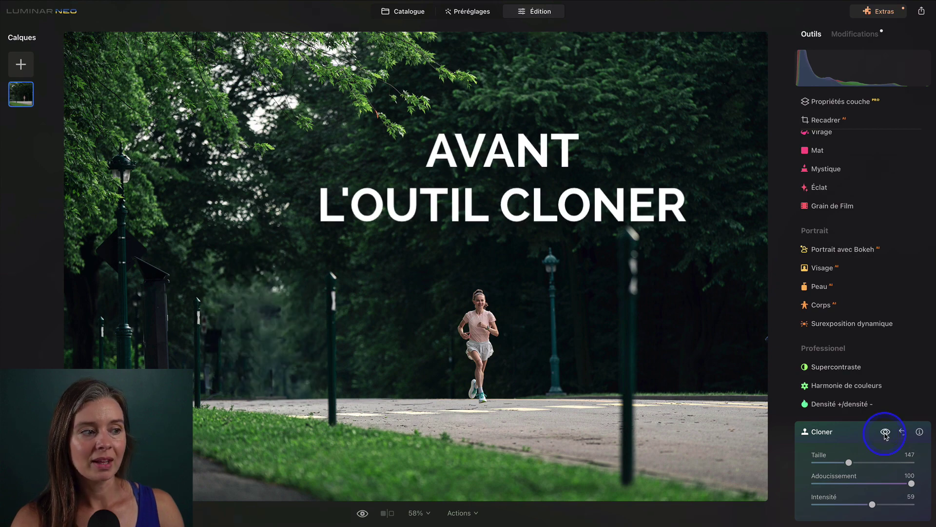
pyautogui.click(886, 433)
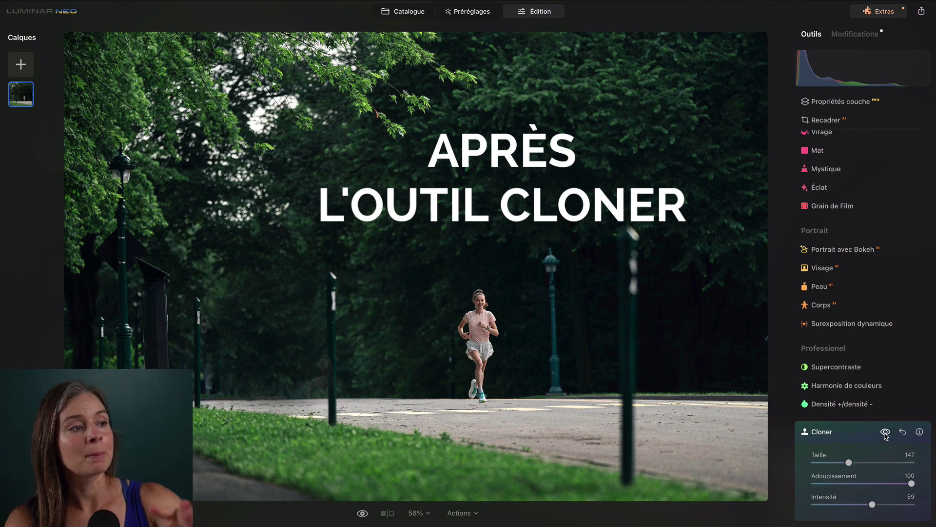
pyautogui.click(859, 432)
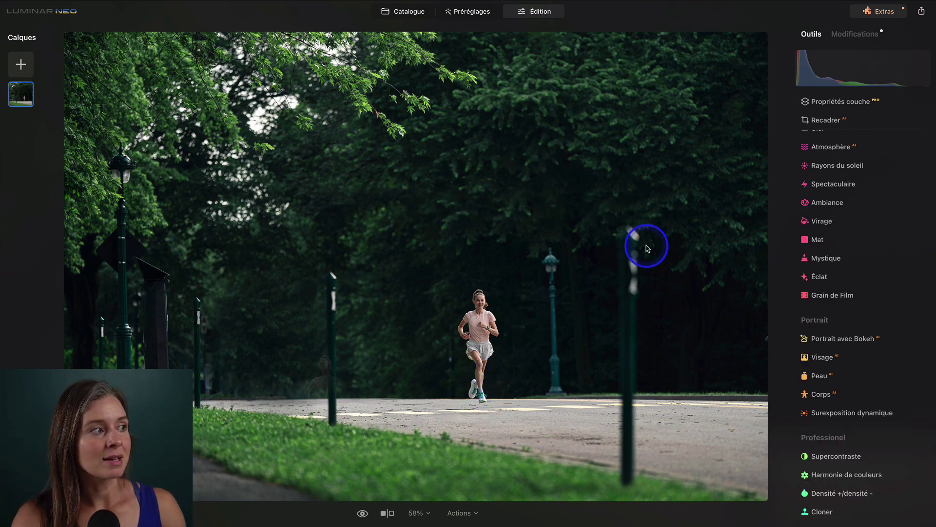
pyautogui.click(363, 513)
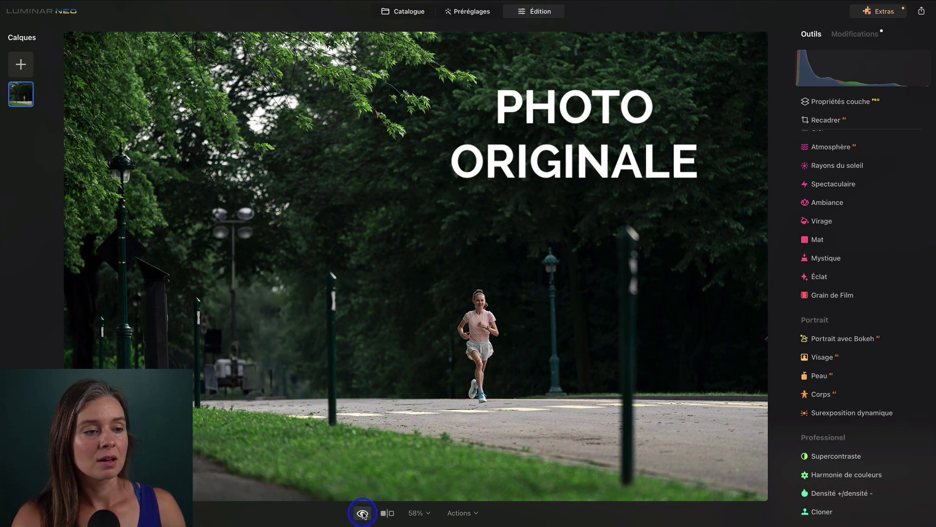
pyautogui.click(362, 514)
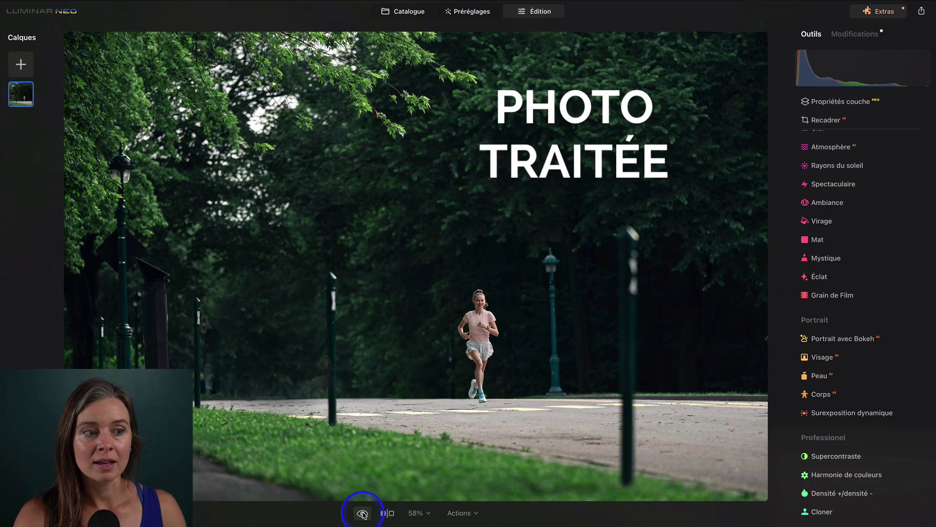
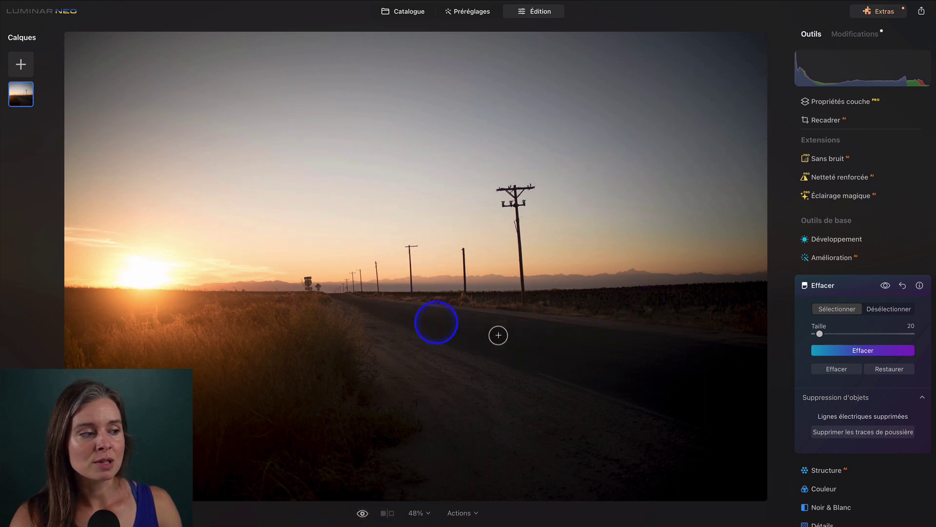
pyautogui.moveTo(362, 514); pyautogui.dragTo(362, 515)
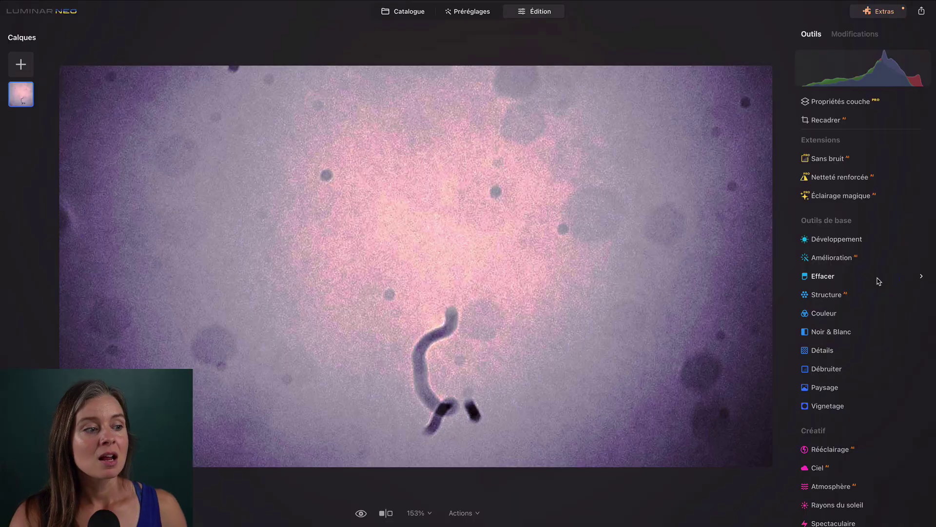
# Remove the dust spots from the pink and purple photo with the Effacer tool's automatic dust removal.
pyautogui.click(879, 280)
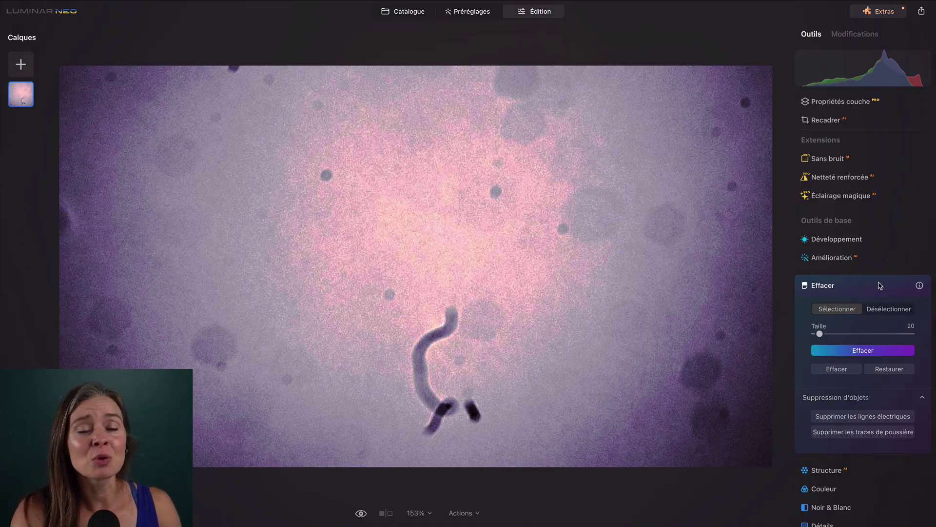
pyautogui.click(880, 286)
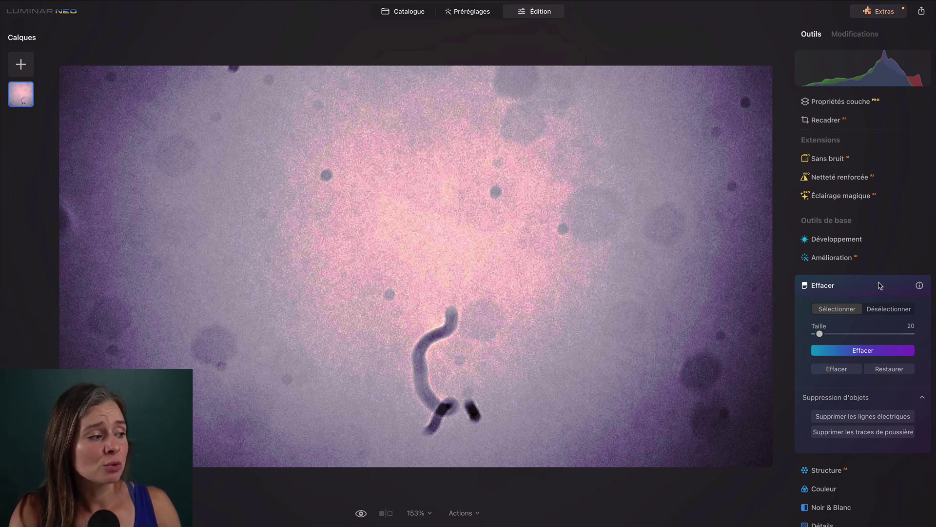
pyautogui.click(859, 433)
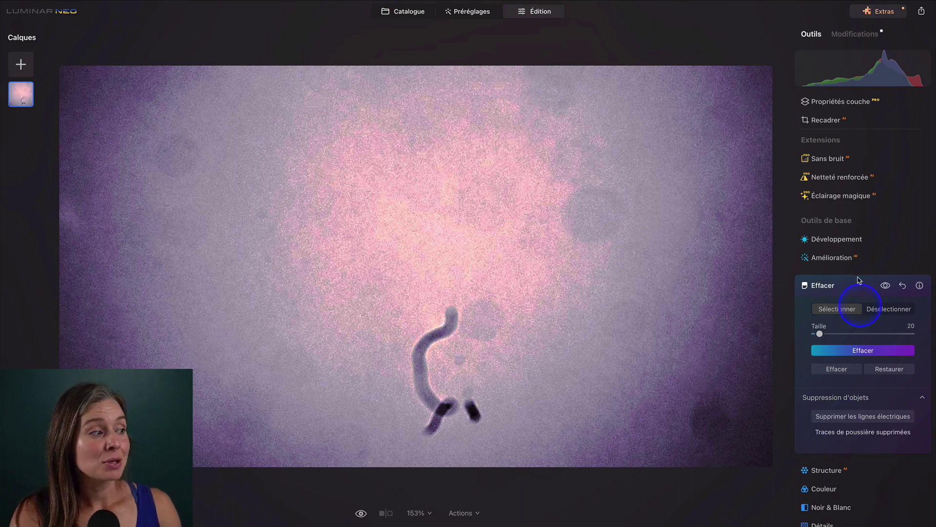
# Compare the pink and purple photo with and without the Effacer dust spot removal, checking each area where spots were removed.
pyautogui.click(886, 286)
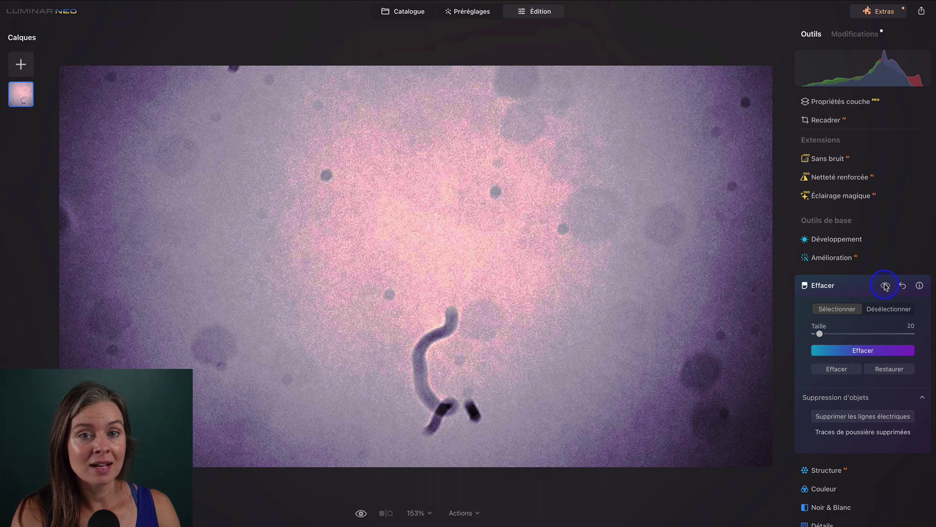
pyautogui.click(885, 287)
pyautogui.click(886, 286)
pyautogui.click(885, 286)
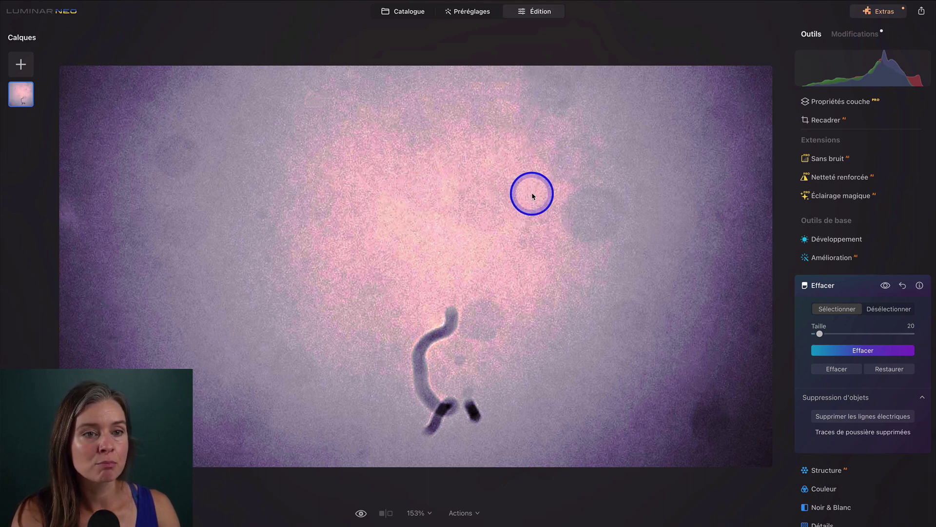
pyautogui.click(885, 286)
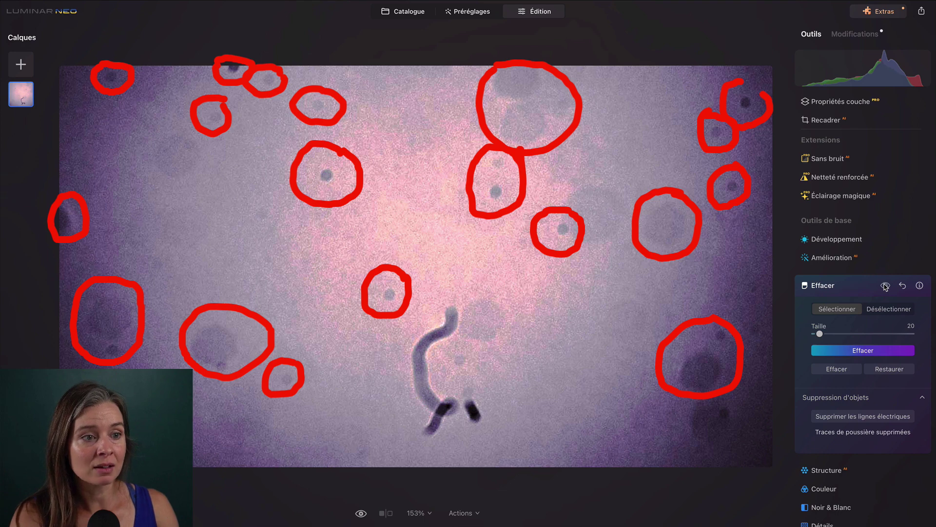
pyautogui.click(885, 286)
pyautogui.click(886, 287)
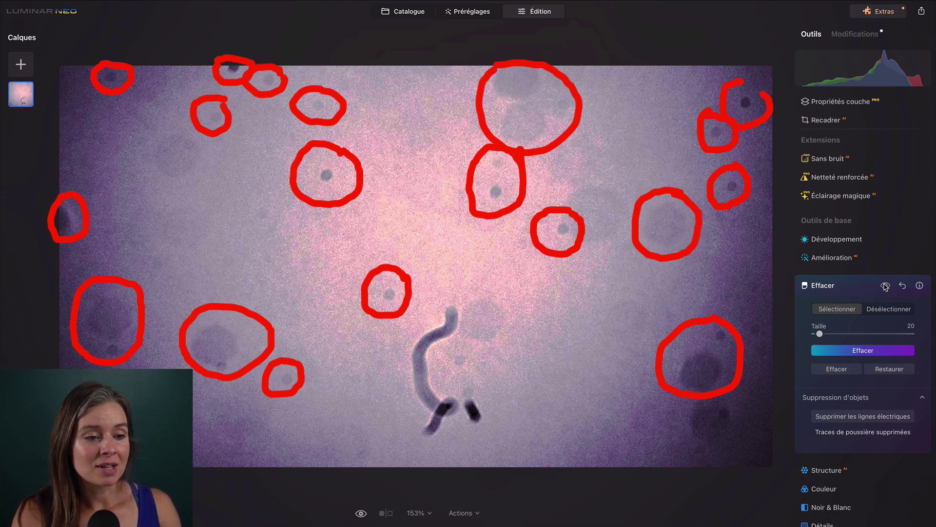
pyautogui.click(885, 287)
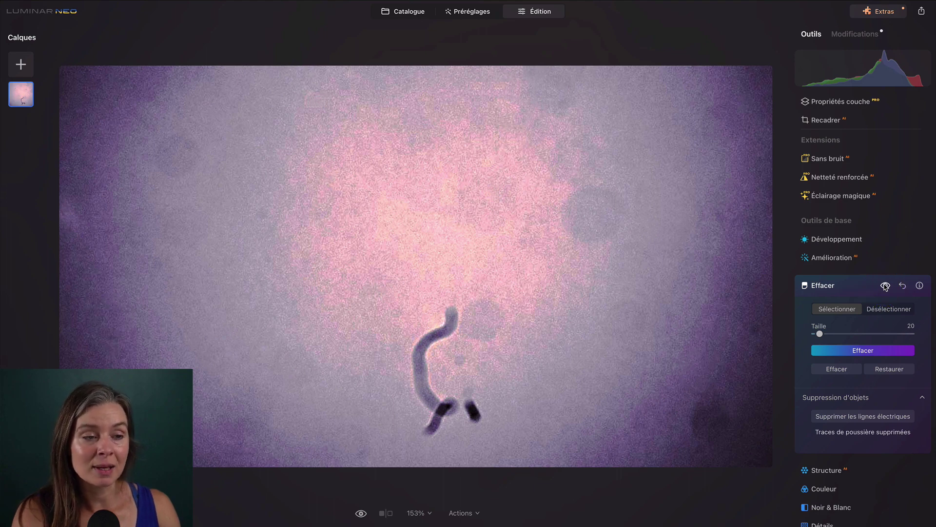
pyautogui.click(886, 287)
pyautogui.click(886, 286)
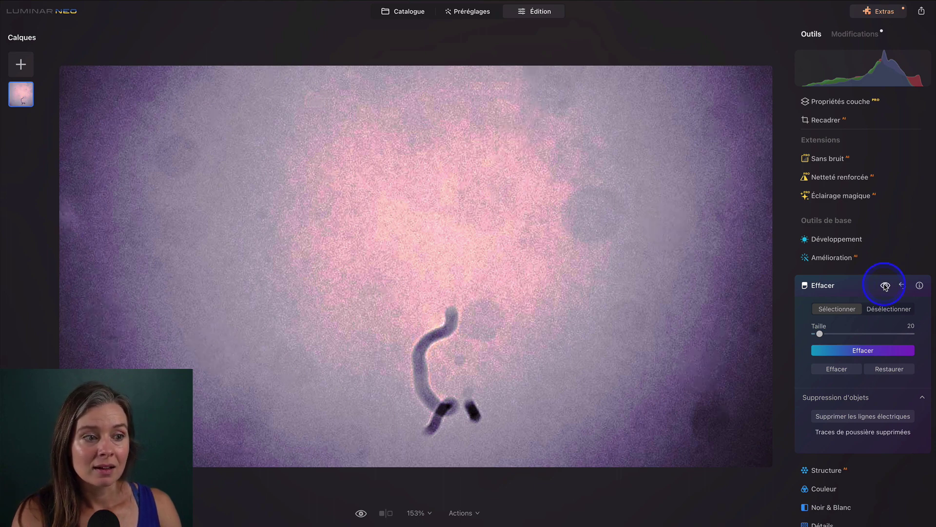
pyautogui.click(885, 286)
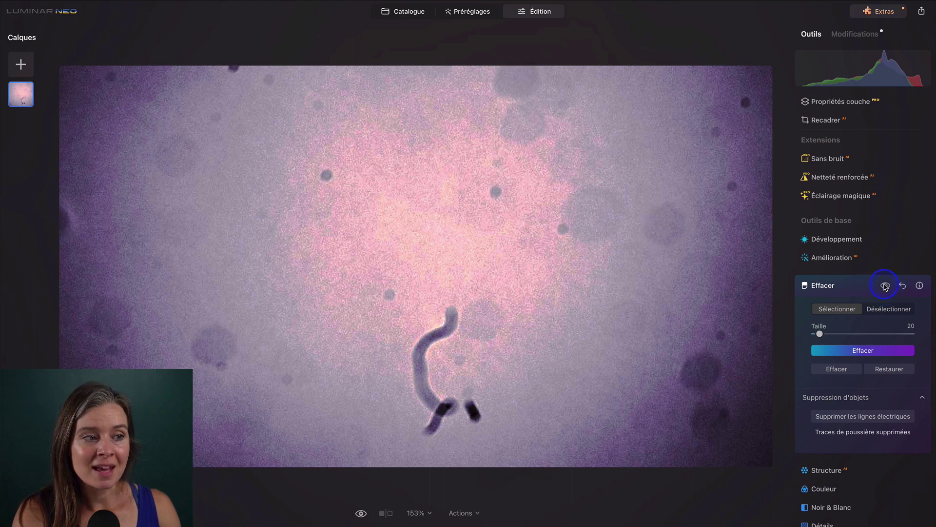
pyautogui.click(885, 287)
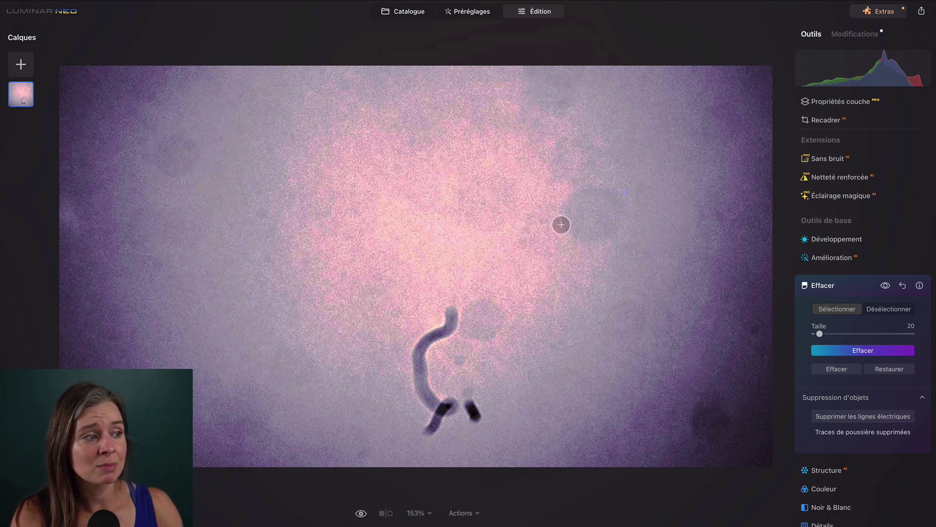
pyautogui.click(886, 286)
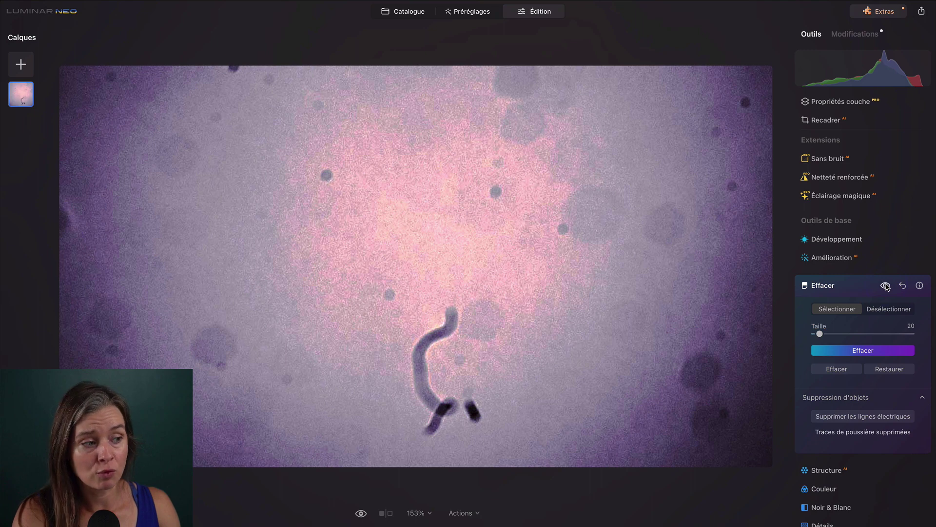
pyautogui.click(885, 286)
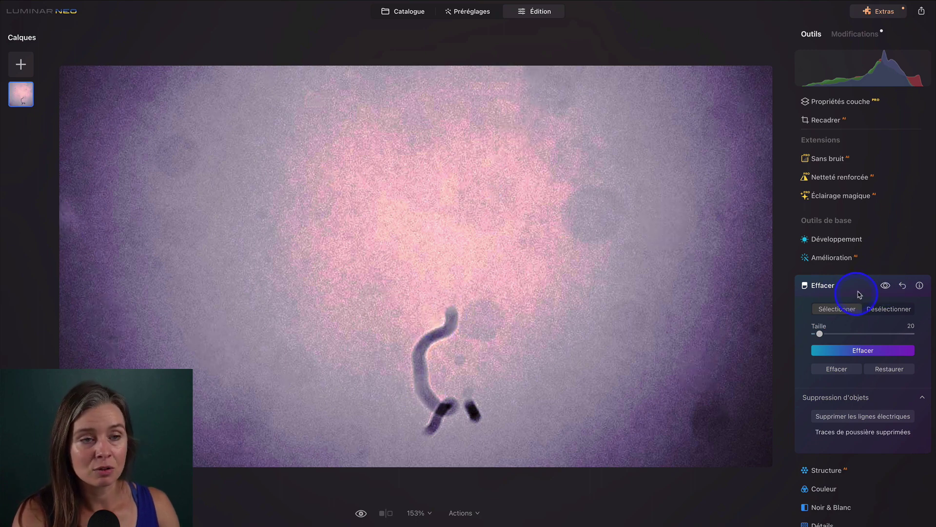
pyautogui.click(885, 286)
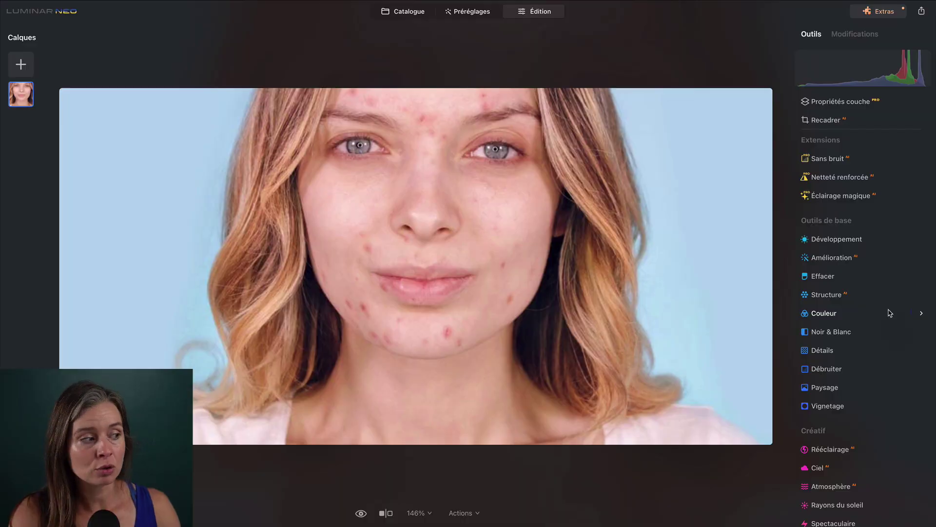
# Remove the skin blemishes from the front-facing portrait with the Peau tool's Effaceur d'imperfections option.
pyautogui.scroll(-7, 890, 313)
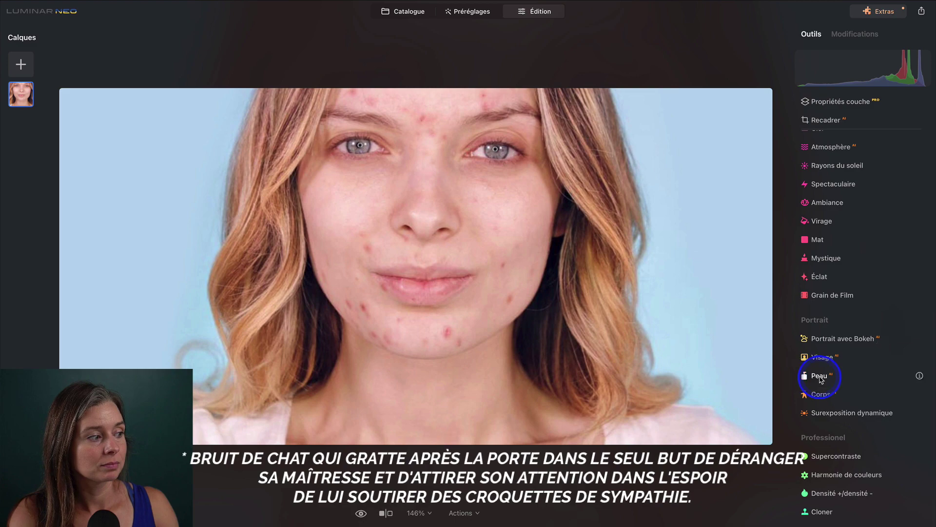
pyautogui.click(819, 376)
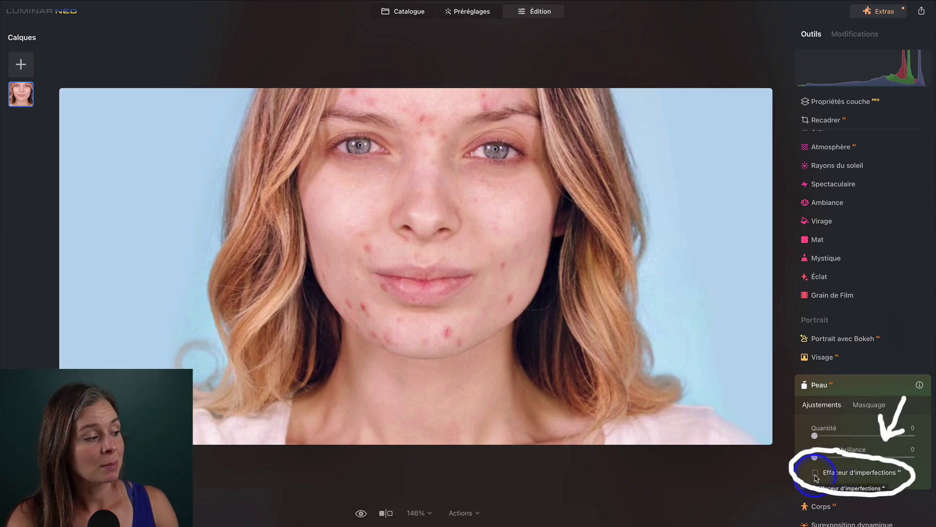
pyautogui.click(815, 474)
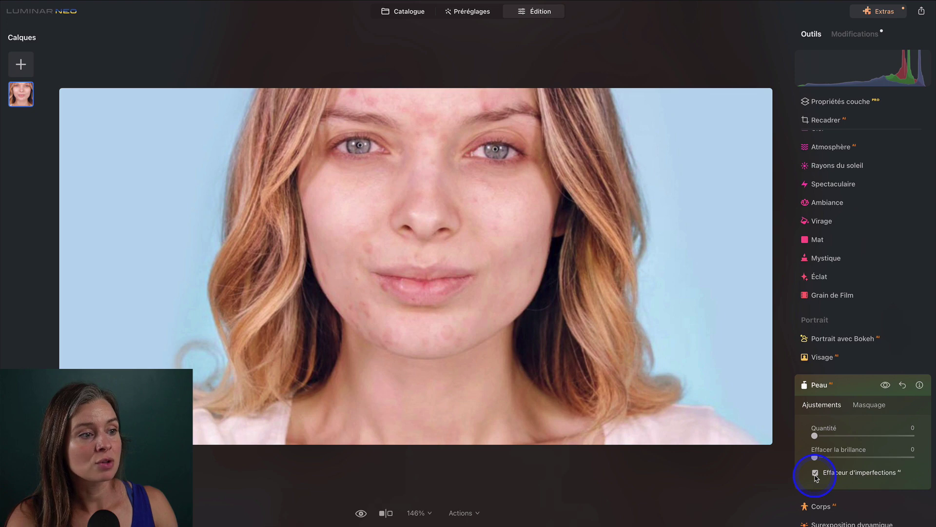
# Compare the front-facing portrait with and without the Peau blemish removal.
pyautogui.click(886, 385)
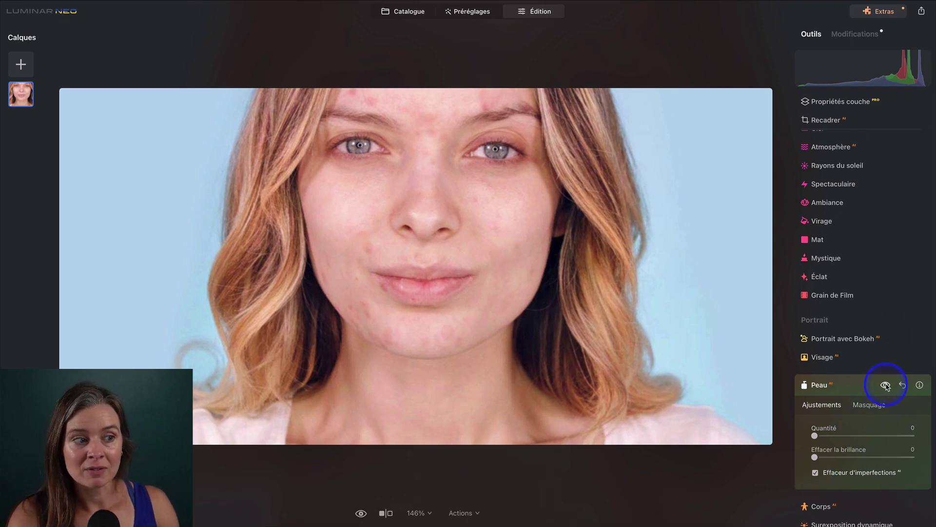
pyautogui.click(887, 386)
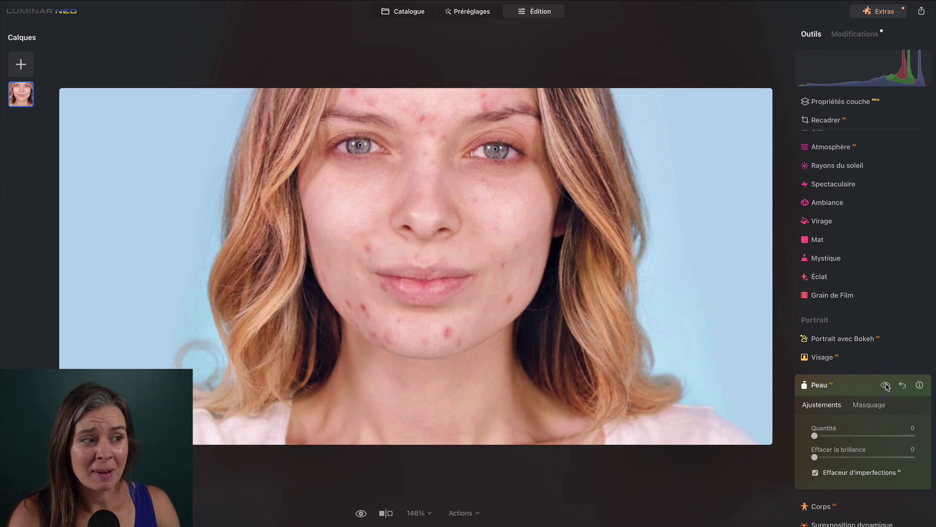
pyautogui.click(887, 386)
pyautogui.click(887, 386)
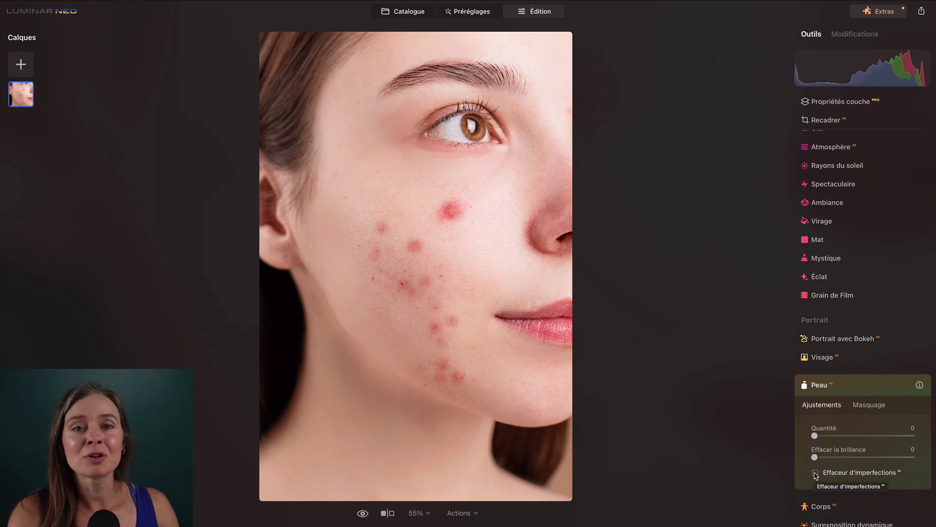
# Apply the Peau tool's Effaceur d'imperfections to the close-up portrait with acne on the cheek.
pyautogui.click(815, 473)
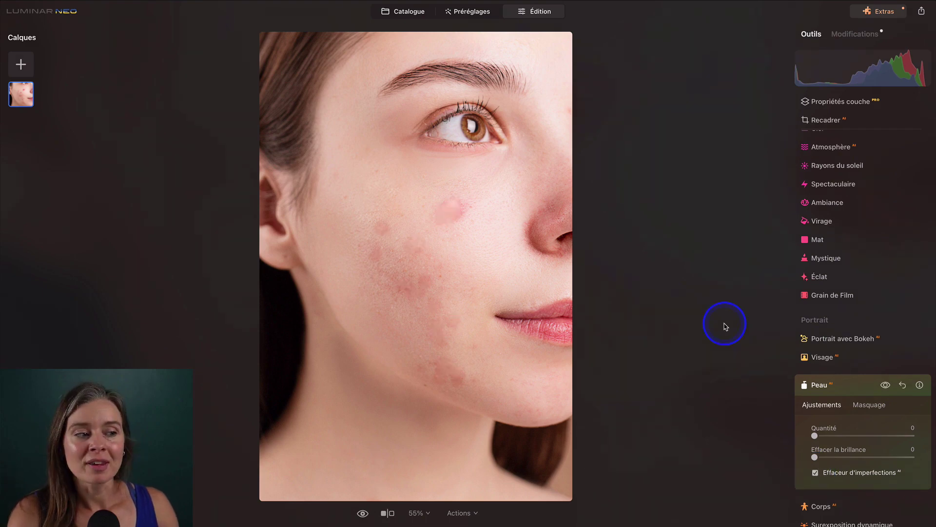
pyautogui.click(451, 207)
# Clone clean skin over the remaining large pink spot below the eye with the Cloner tool at size 47 and intensity 61.
pyautogui.scroll(-5, 824, 447)
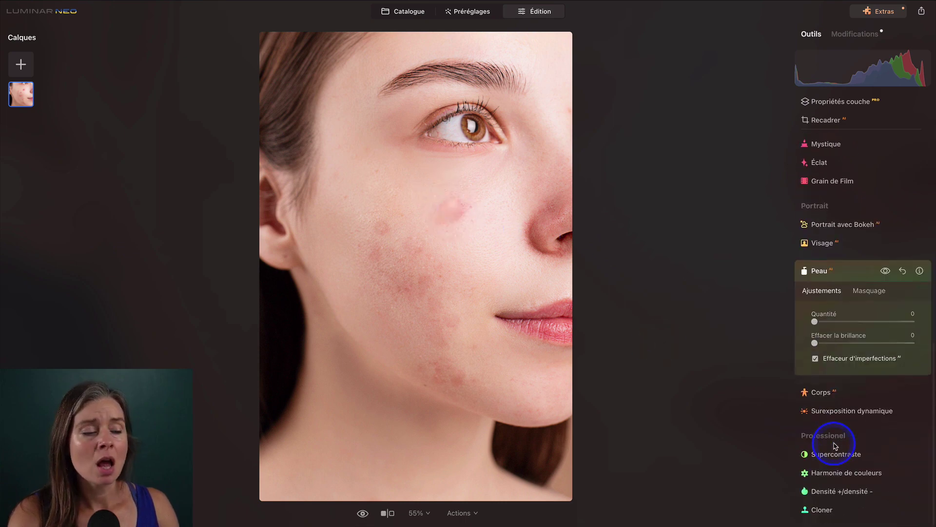
pyautogui.click(823, 508)
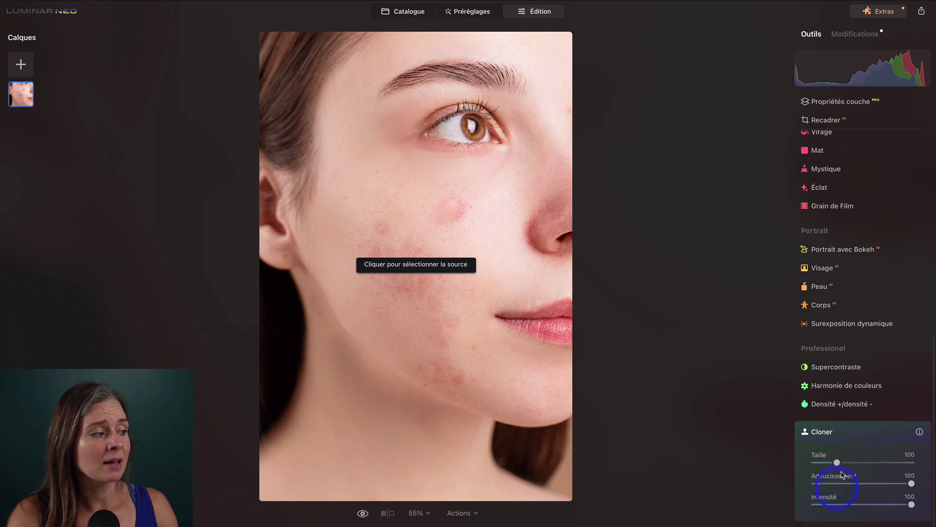
pyautogui.moveTo(833, 461); pyautogui.dragTo(824, 463)
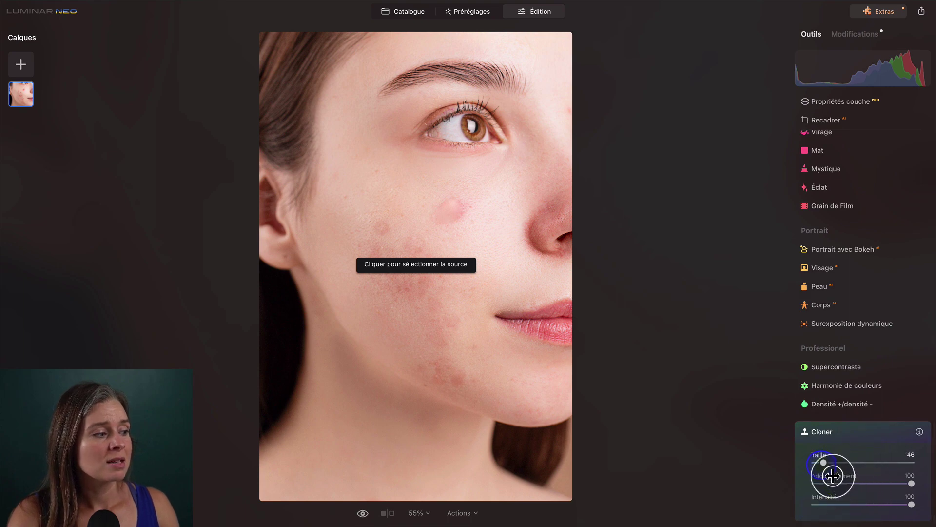
pyautogui.moveTo(909, 510); pyautogui.dragTo(872, 510)
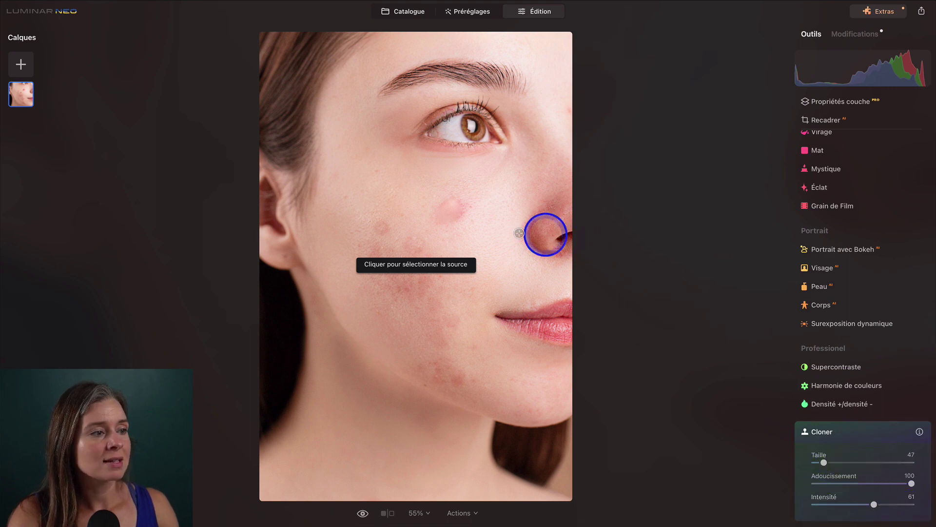
pyautogui.click(464, 218)
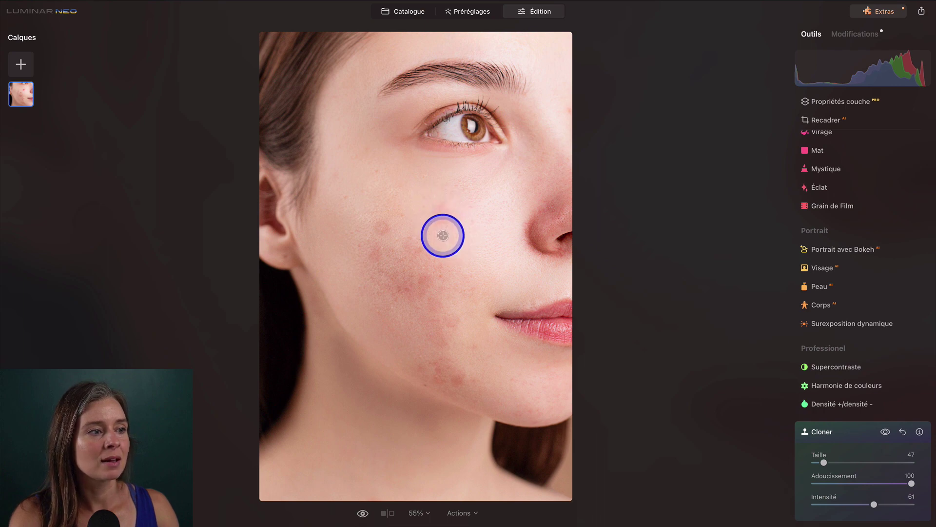
pyautogui.keyDown('alt'); pyautogui.click(550, 223); pyautogui.keyUp('alt')
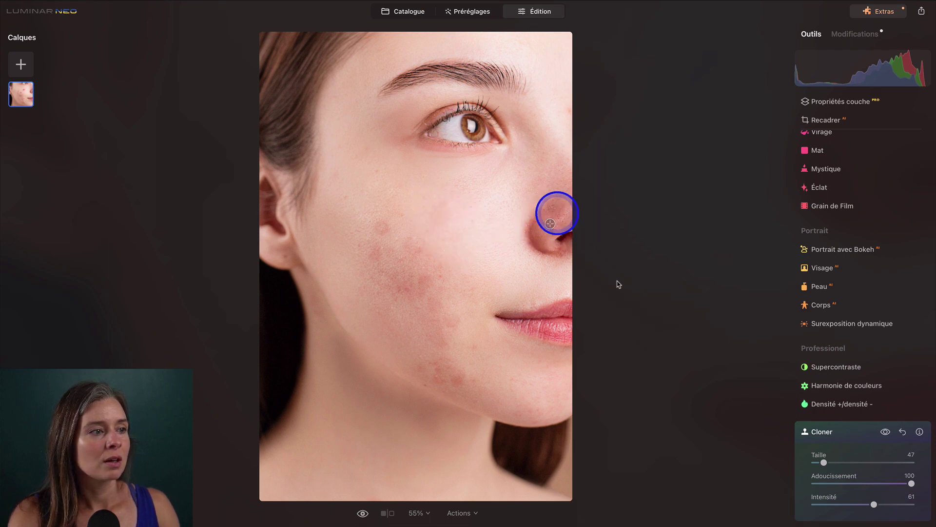